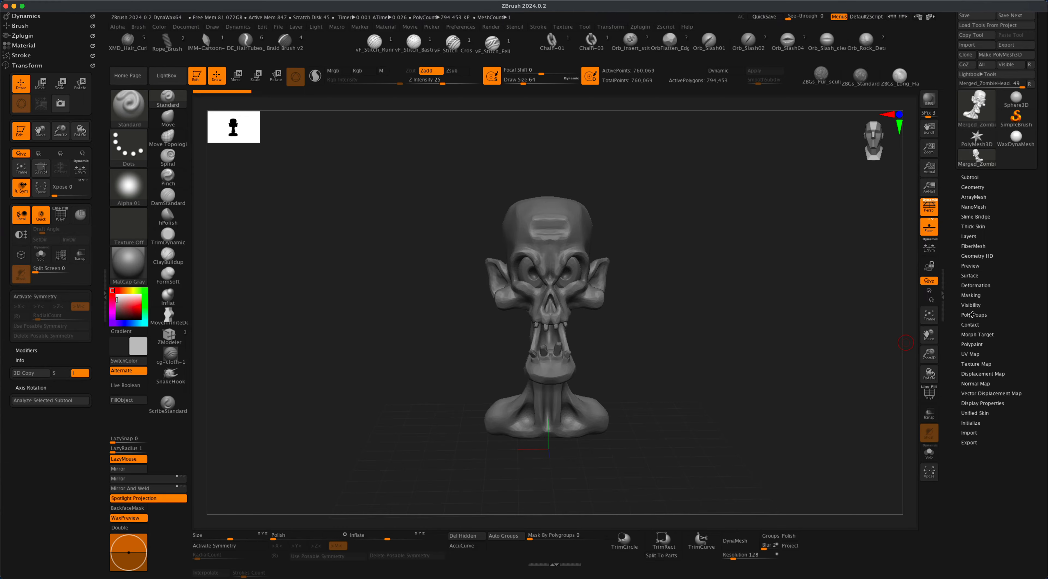
- Add a new layer to the head model and name it "zombie"
{"action": "left_click", "coordinate": [969, 236]}
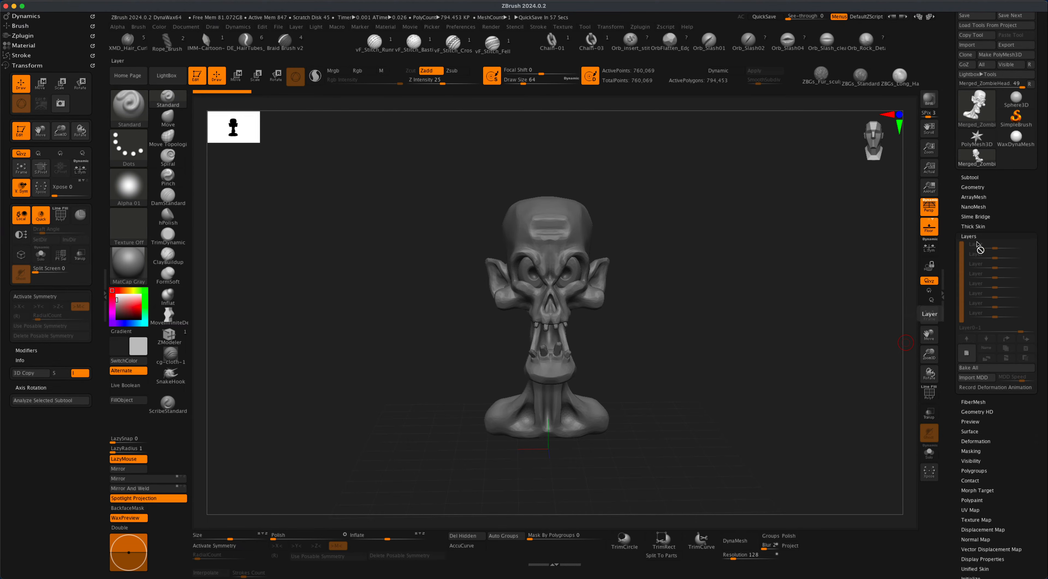
{"action": "left_click", "coordinate": [965, 354]}
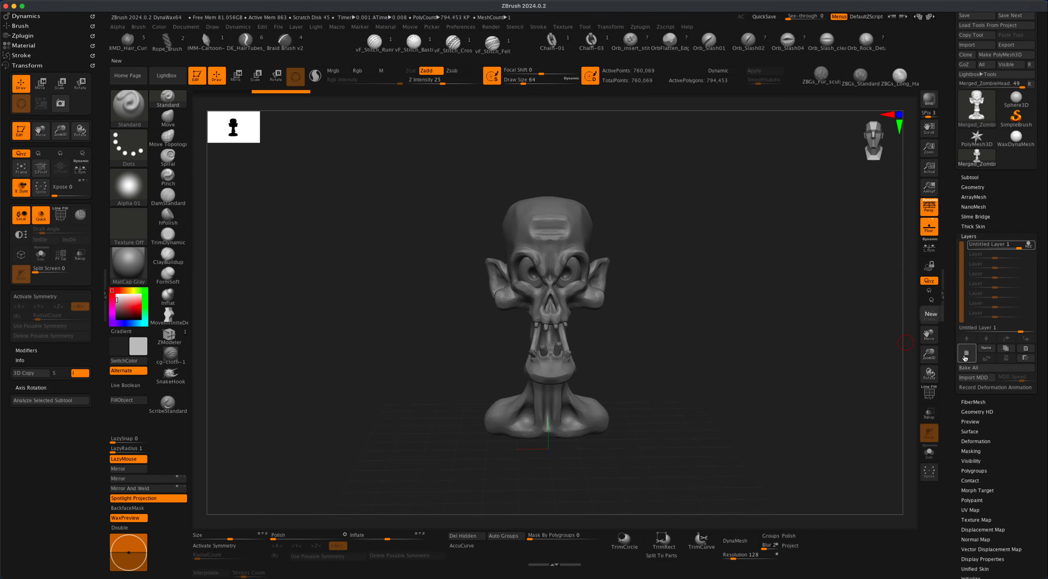
{"action": "left_click", "coordinate": [1028, 244]}
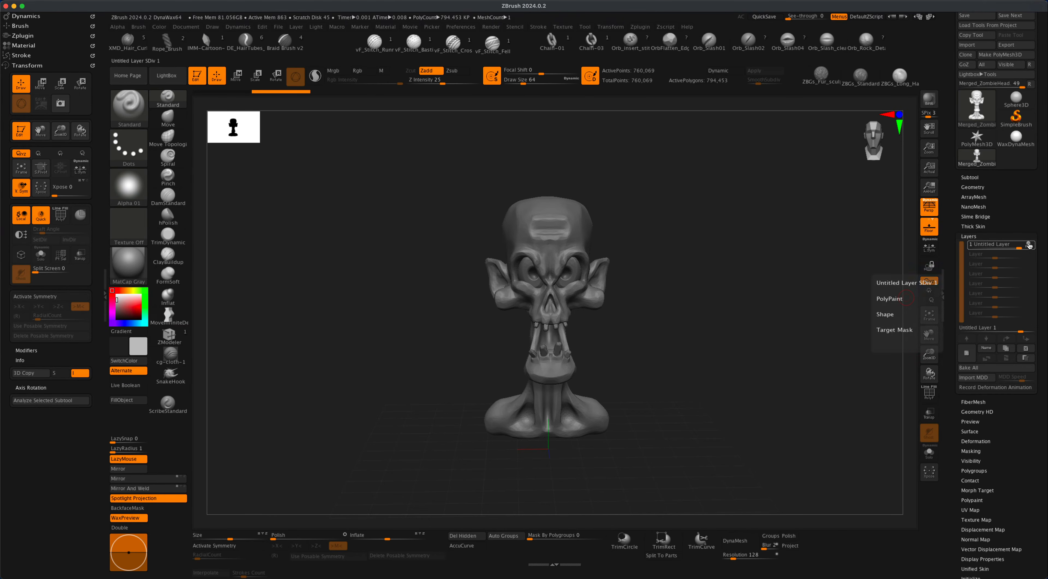
{"action": "left_click", "coordinate": [985, 348]}
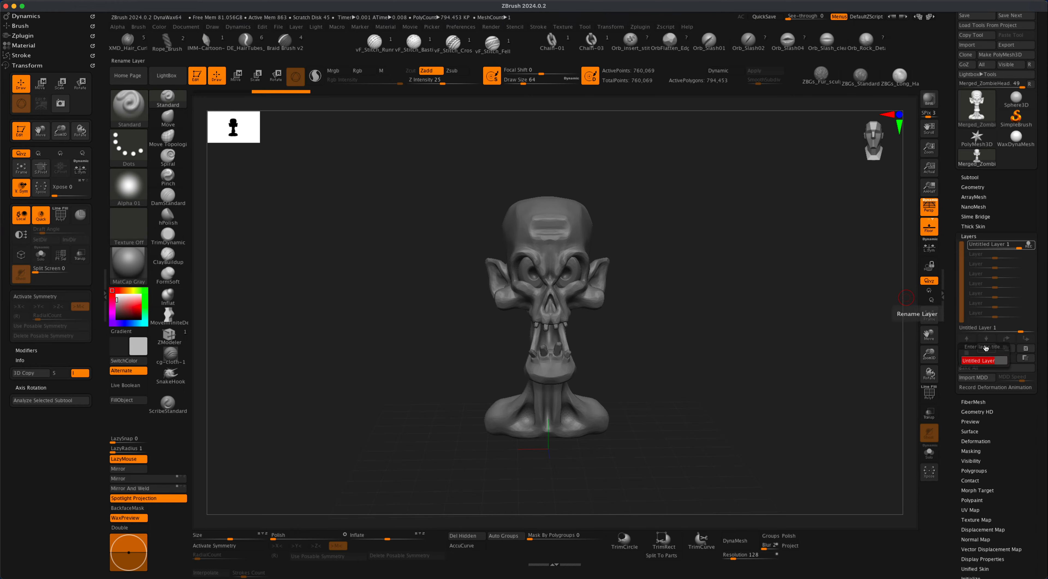
{"action": "type", "text": "zombie"}
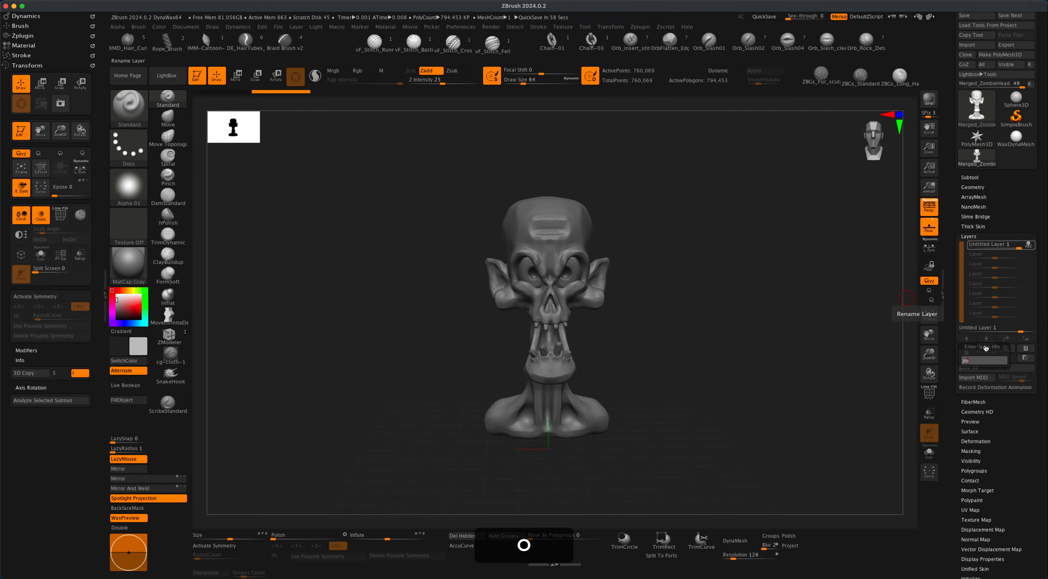
{"action": "key", "text": "Return"}
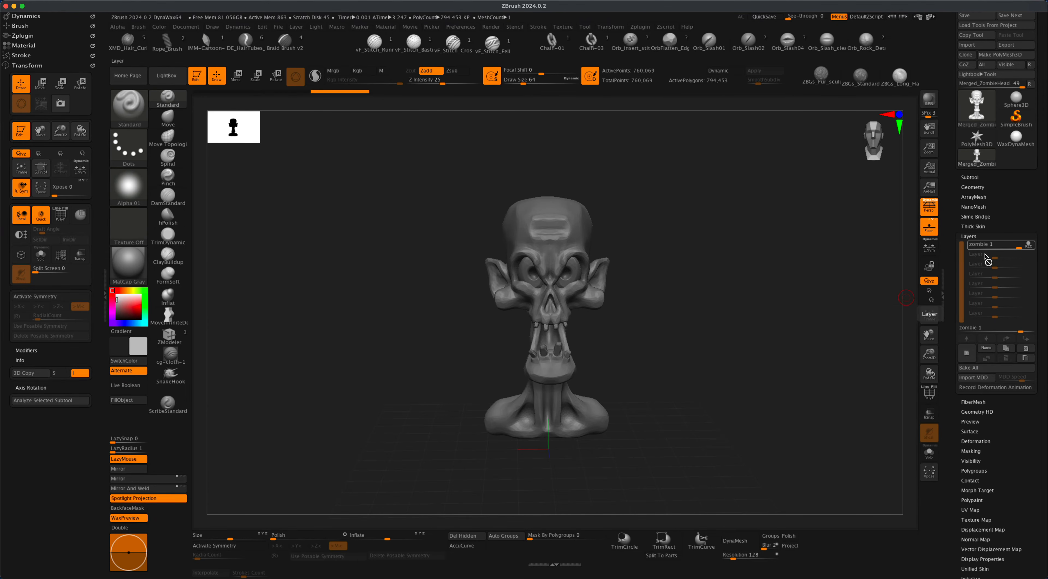
- Turn off perspective, snap to the side profile, mask the lower jaw and invert the mask so only the jaw stays editable
{"action": "left_click", "coordinate": [984, 245]}
{"action": "mouse_move", "coordinate": [1001, 245]}
{"action": "left_click_drag", "start_coordinate": [634, 346], "coordinate": [533, 241], "text": "alt"}
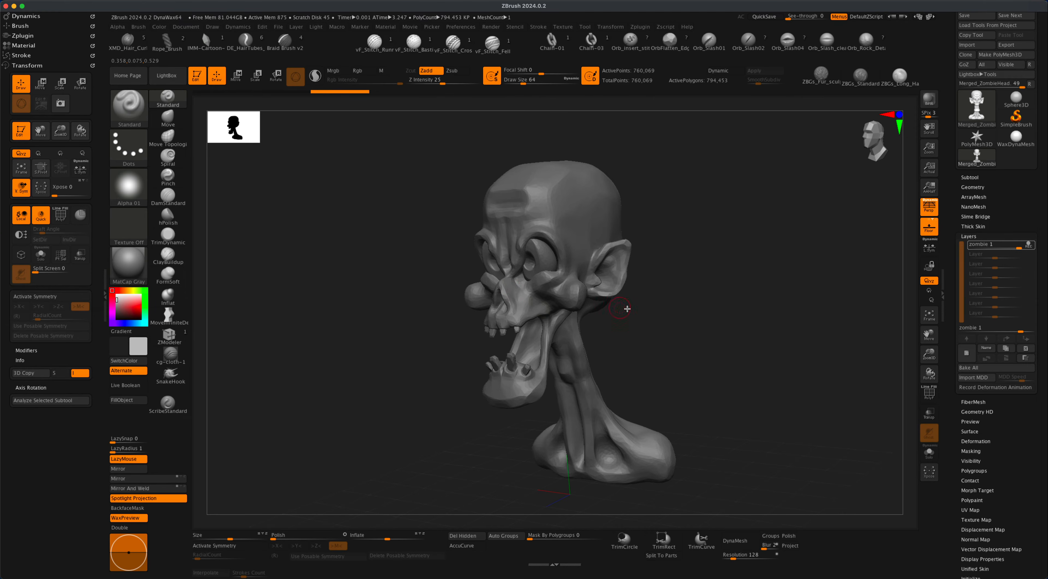
{"action": "mouse_move", "coordinate": [658, 323]}
{"action": "left_mouse_down"}
{"action": "mouse_move", "coordinate": [666, 320]}
{"action": "mouse_move", "coordinate": [627, 330]}
{"action": "mouse_move", "coordinate": [723, 301]}
{"action": "mouse_move", "coordinate": [687, 332]}
{"action": "mouse_move", "coordinate": [687, 346]}
{"action": "mouse_move", "coordinate": [673, 346]}
{"action": "left_mouse_up"}
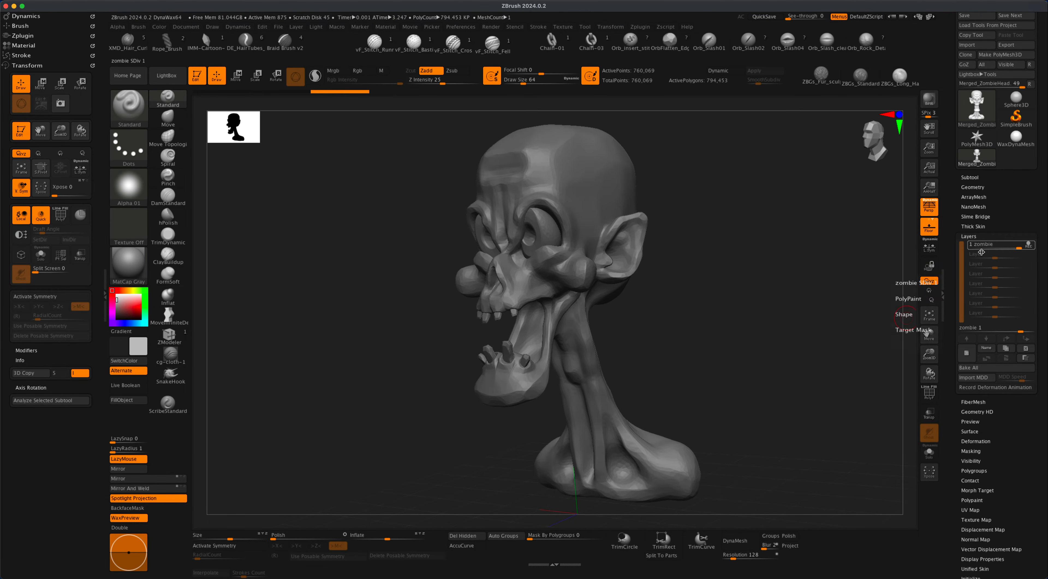
{"action": "left_click_drag", "start_coordinate": [368, 345], "coordinate": [321, 343]}
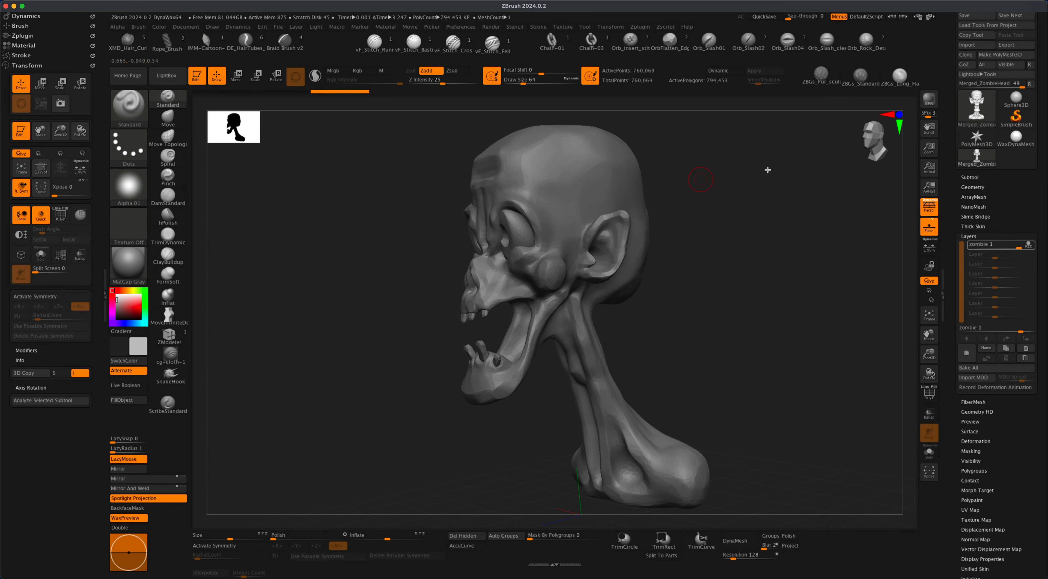
{"action": "left_click", "coordinate": [929, 207]}
{"action": "left_click_drag", "start_coordinate": [783, 278], "coordinate": [771, 281], "text": "shift"}
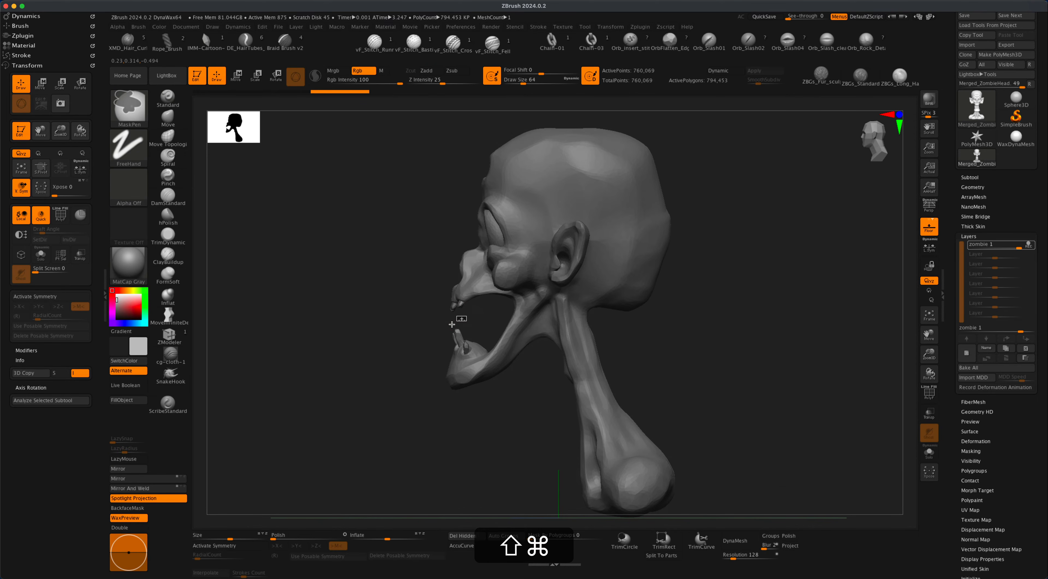
{"action": "mouse_move", "coordinate": [466, 316]}
{"action": "left_mouse_down", "text": "super"}
{"action": "mouse_move", "coordinate": [453, 419]}
{"action": "mouse_move", "coordinate": [489, 425]}
{"action": "left_mouse_up", "text": "super"}
{"action": "left_click_drag", "start_coordinate": [419, 323], "coordinate": [529, 429], "text": "super"}
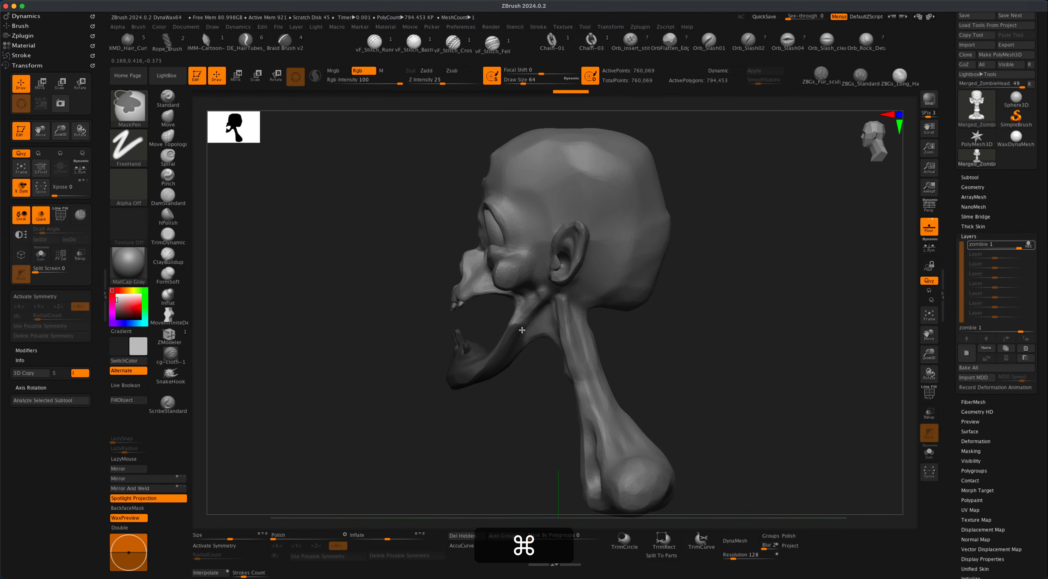
{"action": "left_click", "coordinate": [744, 312], "text": "super"}
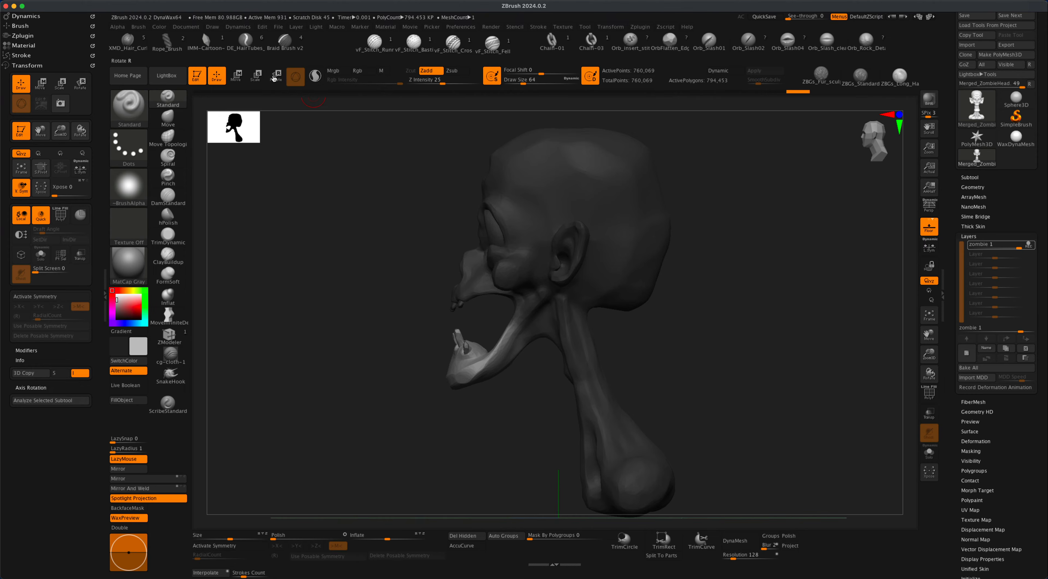
- Place the transform gizmo at the jaw hinge, rotate the lower jaw upward to close the mouth, and clear the mask
{"action": "left_click", "coordinate": [238, 75]}
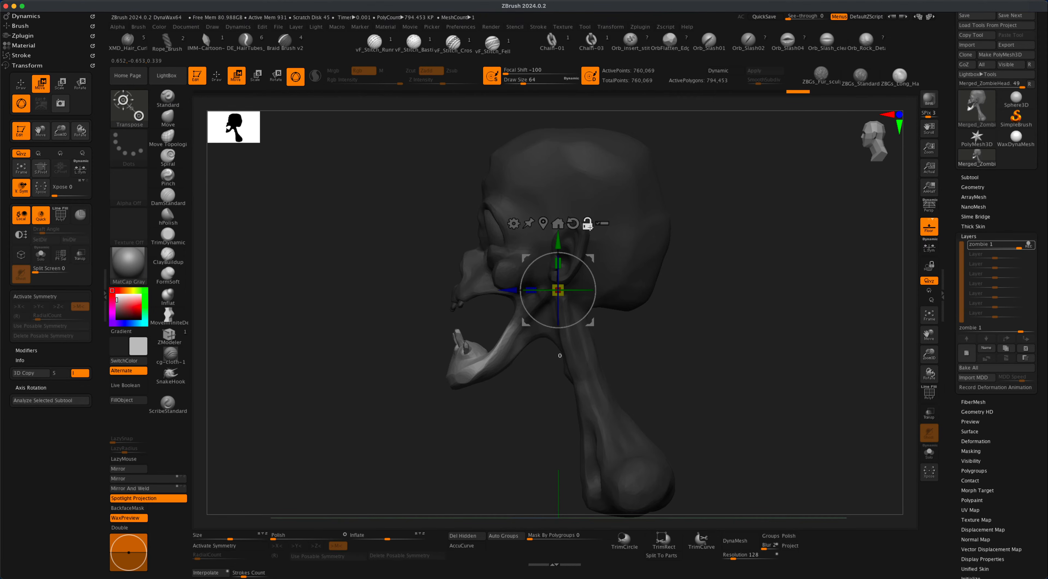
{"action": "left_click_drag", "start_coordinate": [592, 255], "coordinate": [565, 333], "text": "alt"}
{"action": "left_click_drag", "start_coordinate": [564, 296], "coordinate": [540, 290]}
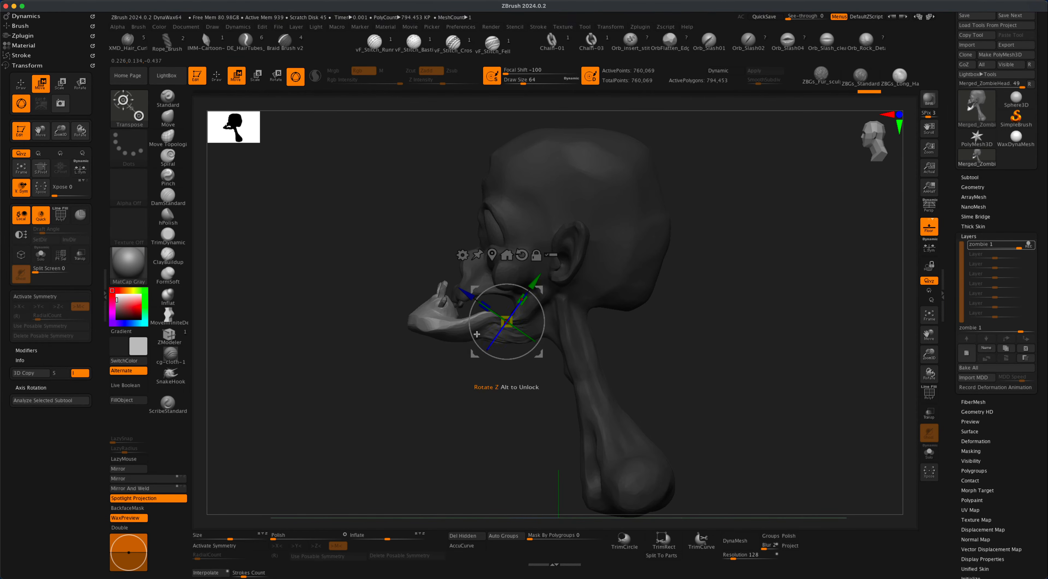
{"action": "key", "text": "q"}
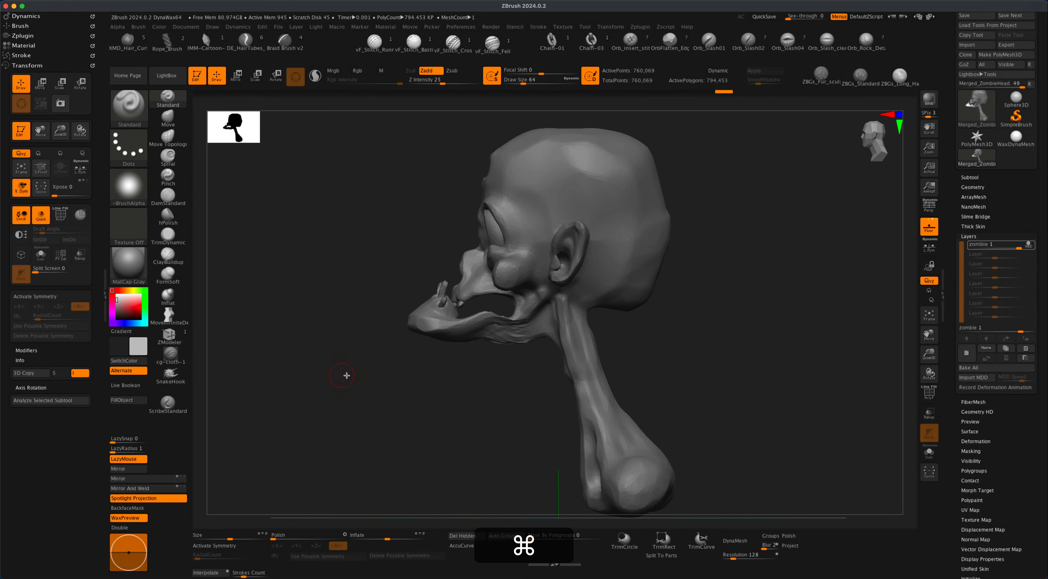
- Smooth the stretched surface under the closed lower jaw with a draw size of about 280
{"action": "mouse_move", "coordinate": [421, 401]}
{"action": "left_mouse_down"}
{"action": "mouse_move", "coordinate": [449, 364]}
{"action": "mouse_move", "coordinate": [461, 376]}
{"action": "left_mouse_up"}
{"action": "key", "text": "s"}
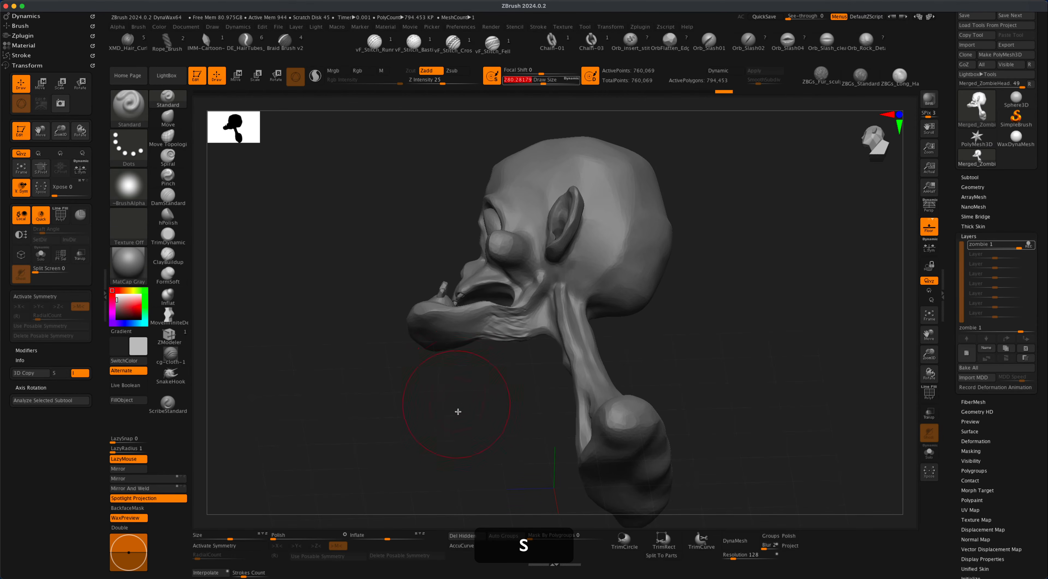
{"action": "left_click_drag", "start_coordinate": [456, 411], "coordinate": [474, 365]}
{"action": "key", "text": "shift"}
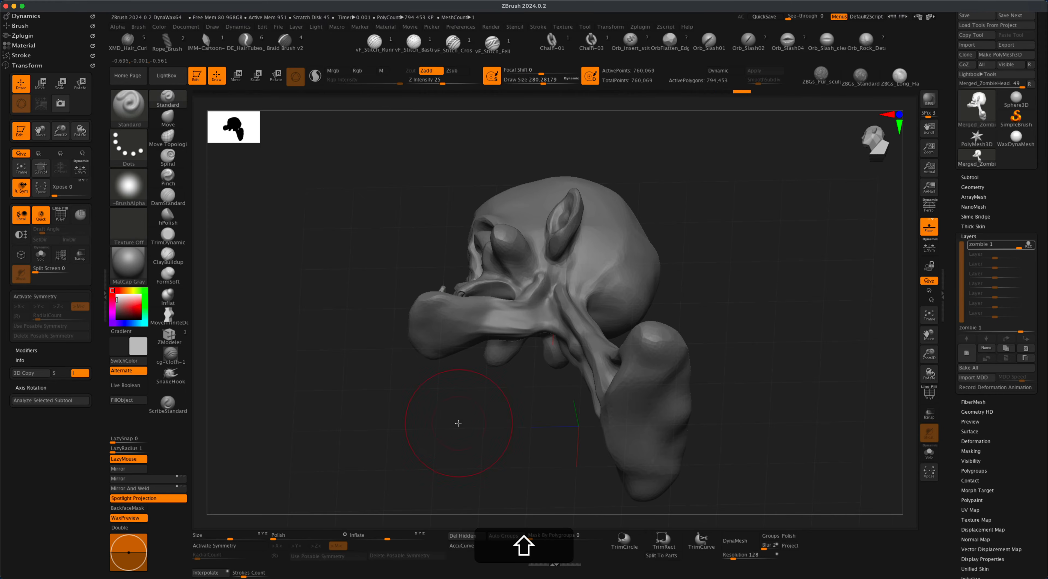
{"action": "mouse_move", "coordinate": [458, 422]}
{"action": "left_mouse_down"}
{"action": "mouse_move", "coordinate": [458, 467]}
{"action": "mouse_move", "coordinate": [526, 306]}
{"action": "left_mouse_up"}
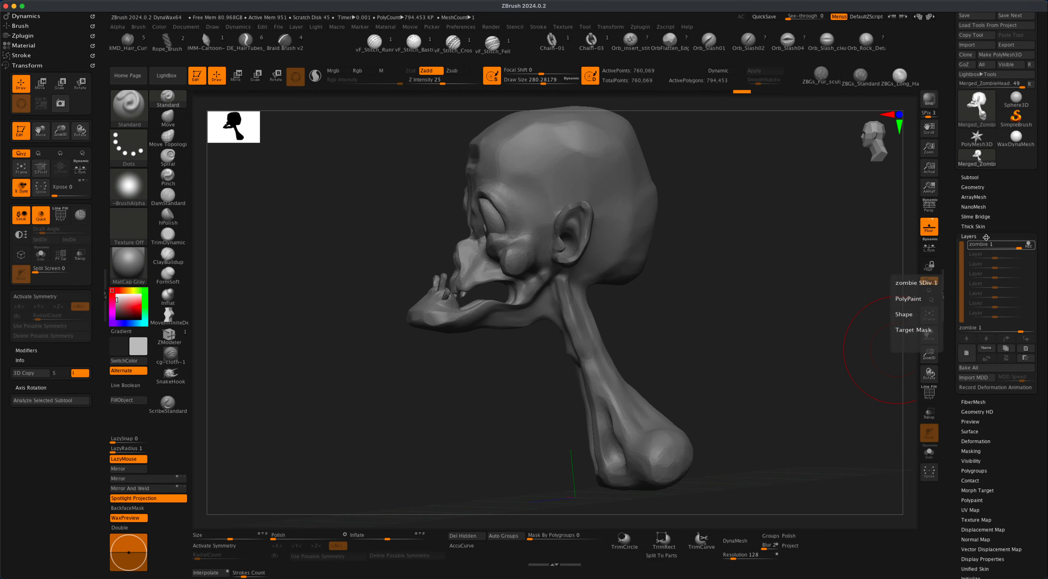
{"action": "left_click_drag", "start_coordinate": [791, 311], "coordinate": [768, 264]}
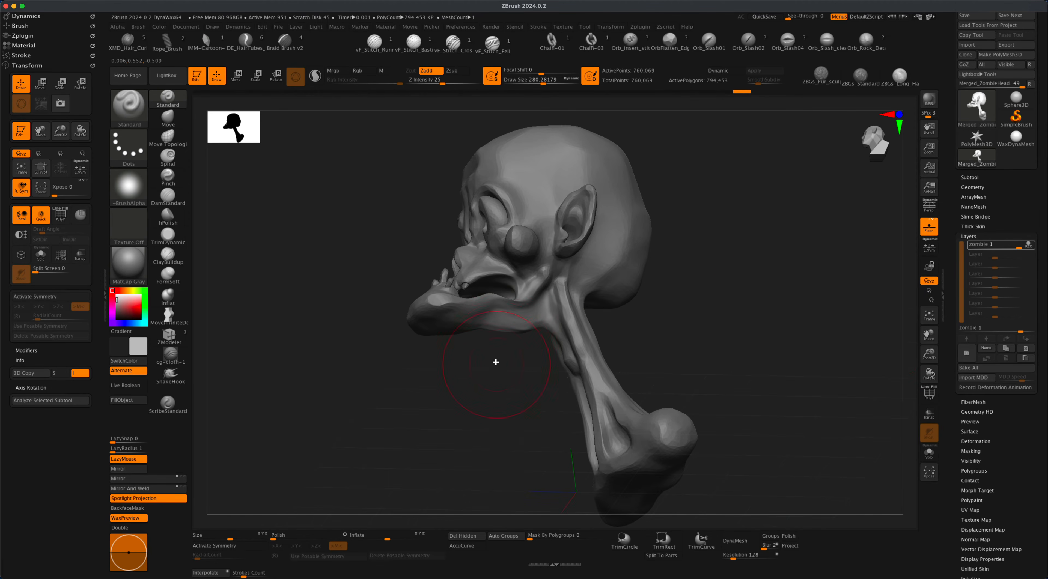
{"action": "left_click_drag", "start_coordinate": [496, 362], "coordinate": [491, 420]}
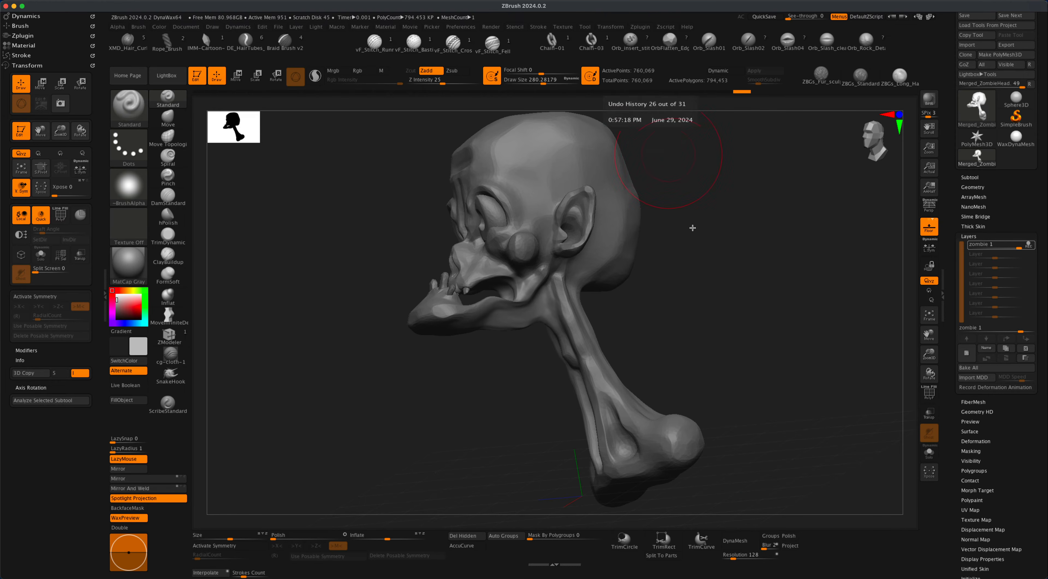
{"action": "left_click_drag", "start_coordinate": [692, 228], "coordinate": [671, 350]}
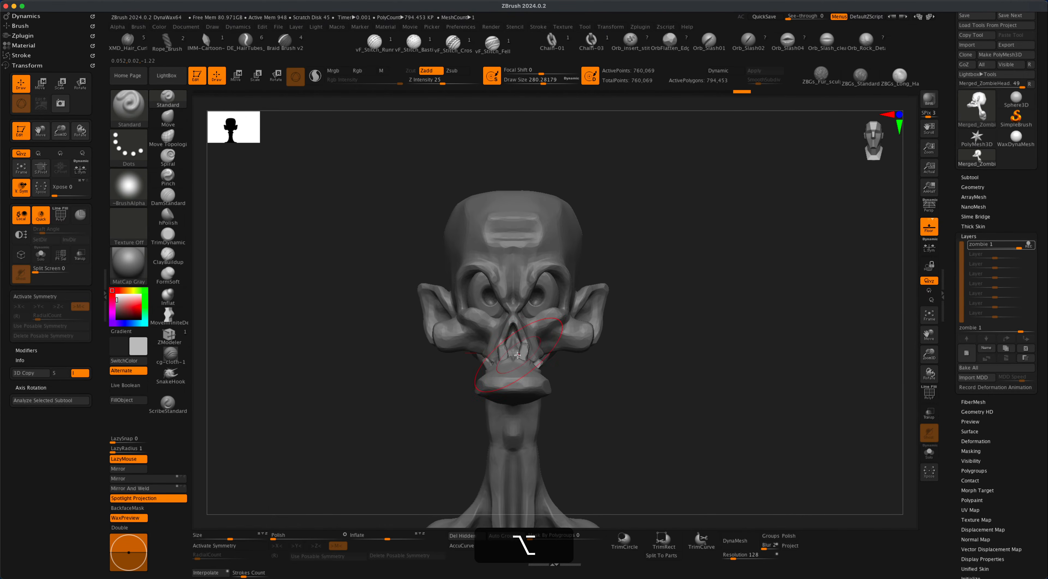
- Turn on X symmetry and reshape the brows and upper face with the Move brush, reducing the draw size to about 202
{"action": "key", "text": "s"}
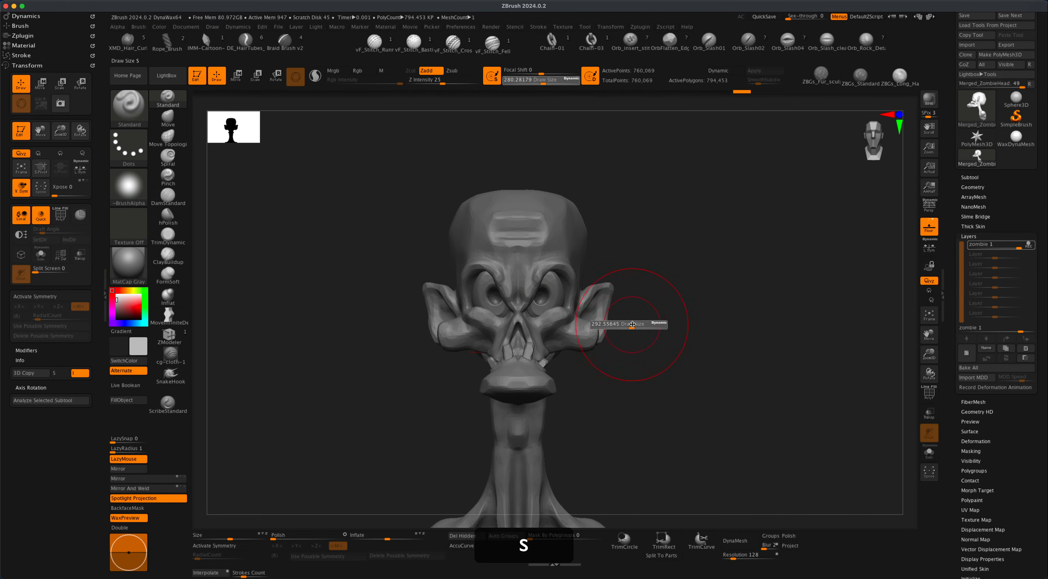
{"action": "left_click_drag", "start_coordinate": [632, 324], "coordinate": [635, 324]}
{"action": "key", "text": "x"}
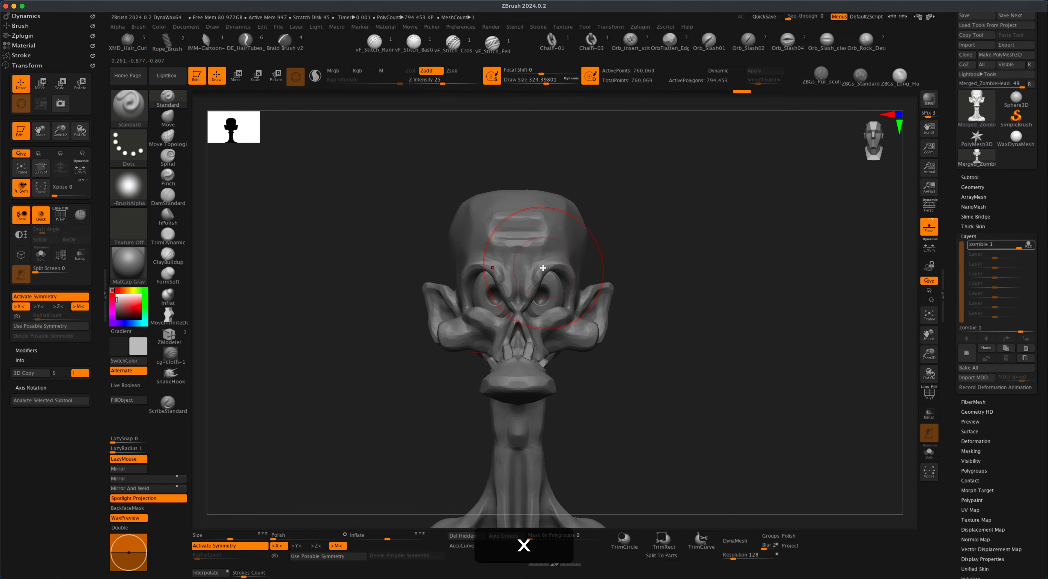
{"action": "key", "text": "b"}
{"action": "key", "text": "m"}
{"action": "key", "text": "v"}
{"action": "key", "text": "s"}
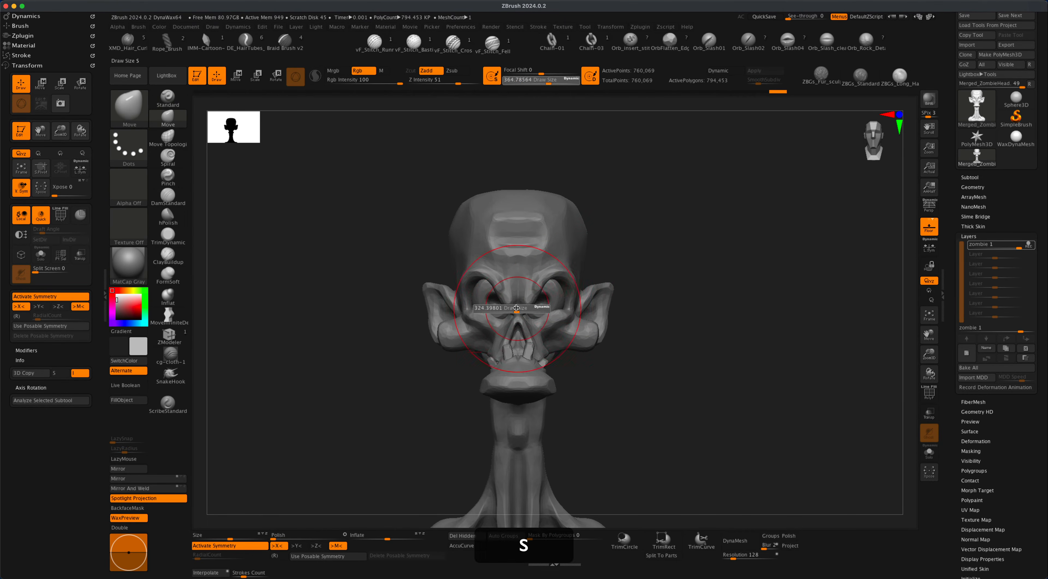
{"action": "mouse_move", "coordinate": [515, 308]}
{"action": "left_mouse_down"}
{"action": "mouse_move", "coordinate": [590, 324]}
{"action": "mouse_move", "coordinate": [599, 293]}
{"action": "left_mouse_up"}
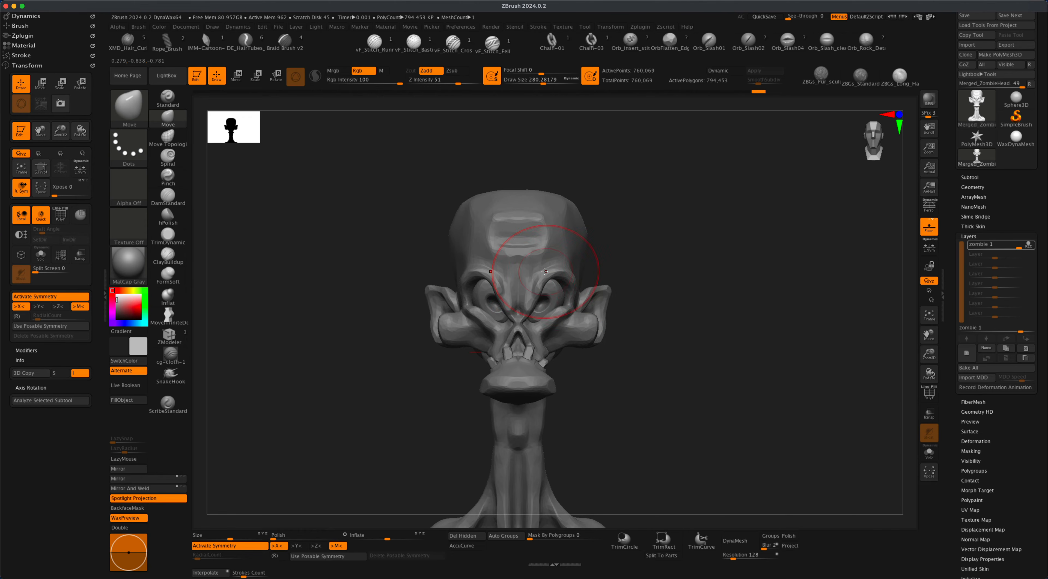
{"action": "key", "text": "["}
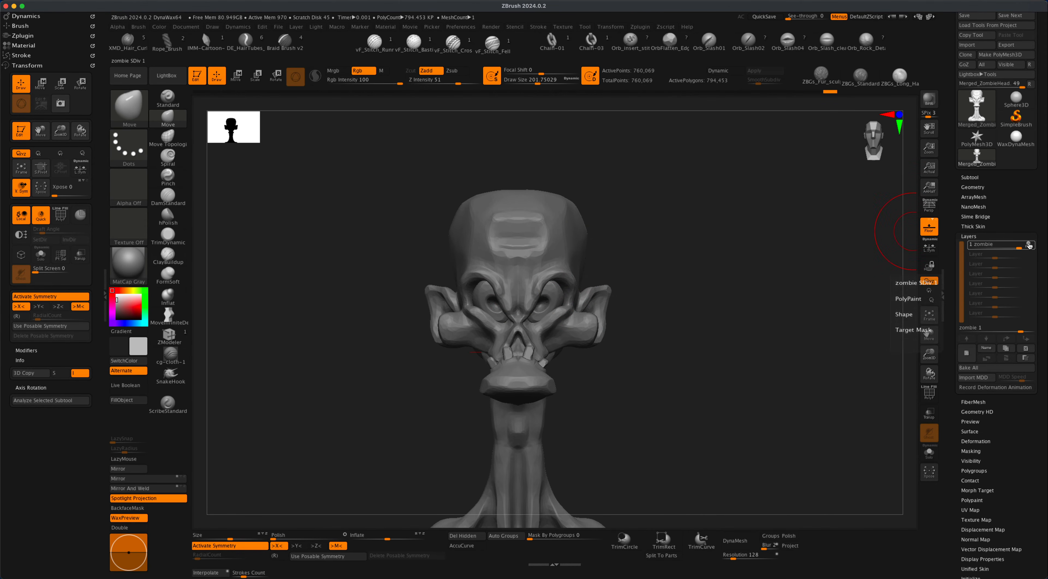
- Test the zombie layer's intensity at 0, restore it to 1, and leave the layer's record mode
{"action": "left_click_drag", "start_coordinate": [1020, 245], "coordinate": [977, 244]}
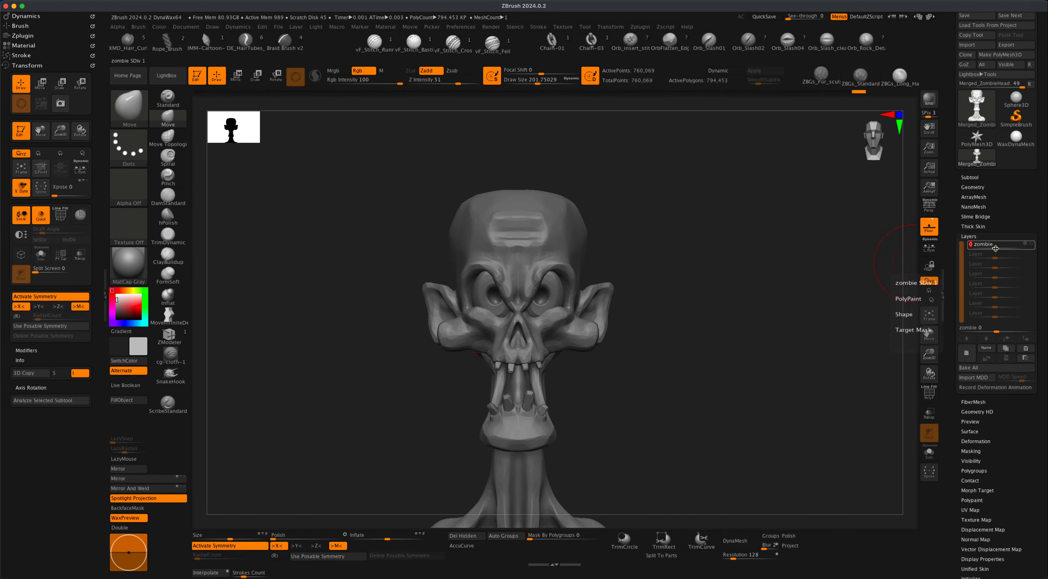
{"action": "type", "text": "1"}
{"action": "key", "text": "Return"}
{"action": "left_click", "coordinate": [987, 242]}
{"action": "mouse_move", "coordinate": [677, 327]}
{"action": "left_mouse_down", "text": "alt"}
{"action": "mouse_move", "coordinate": [709, 344]}
{"action": "mouse_move", "coordinate": [690, 344]}
{"action": "mouse_move", "coordinate": [699, 362]}
{"action": "mouse_move", "coordinate": [760, 336]}
{"action": "left_mouse_up", "text": "alt"}
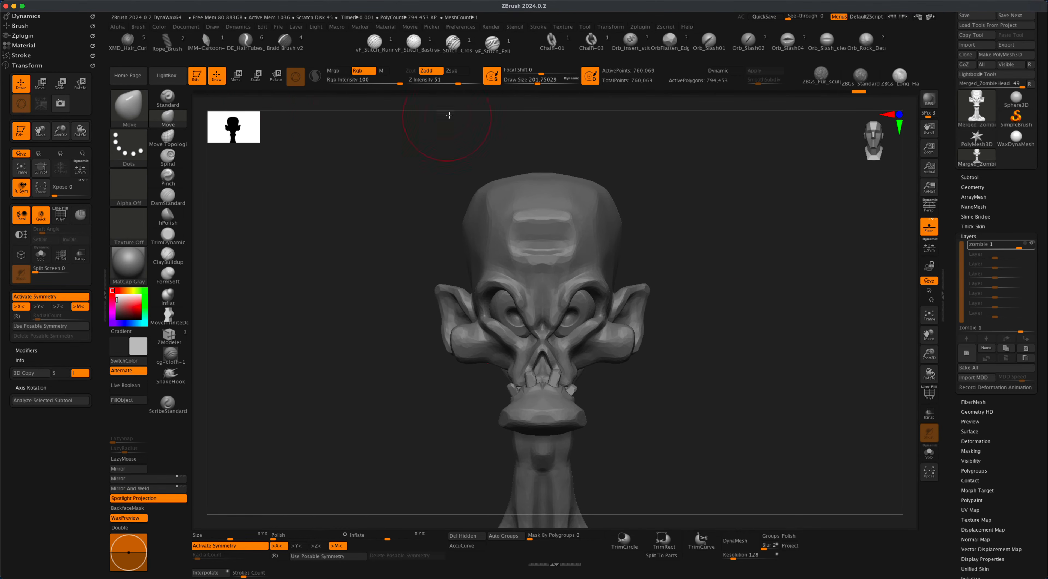
- Show the animation timeline above the canvas
{"action": "left_click", "coordinate": [410, 27]}
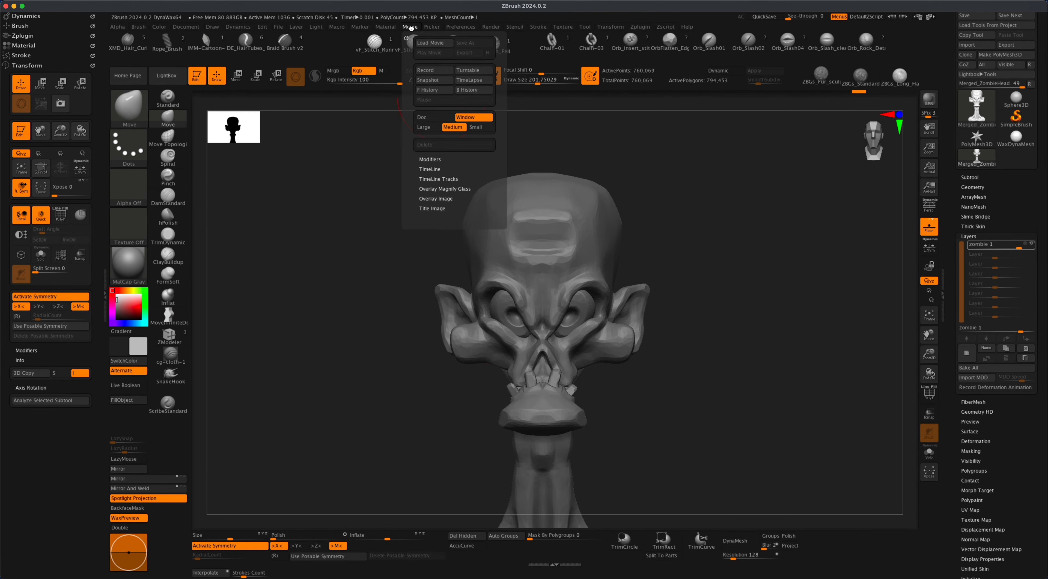
{"action": "left_click", "coordinate": [425, 169]}
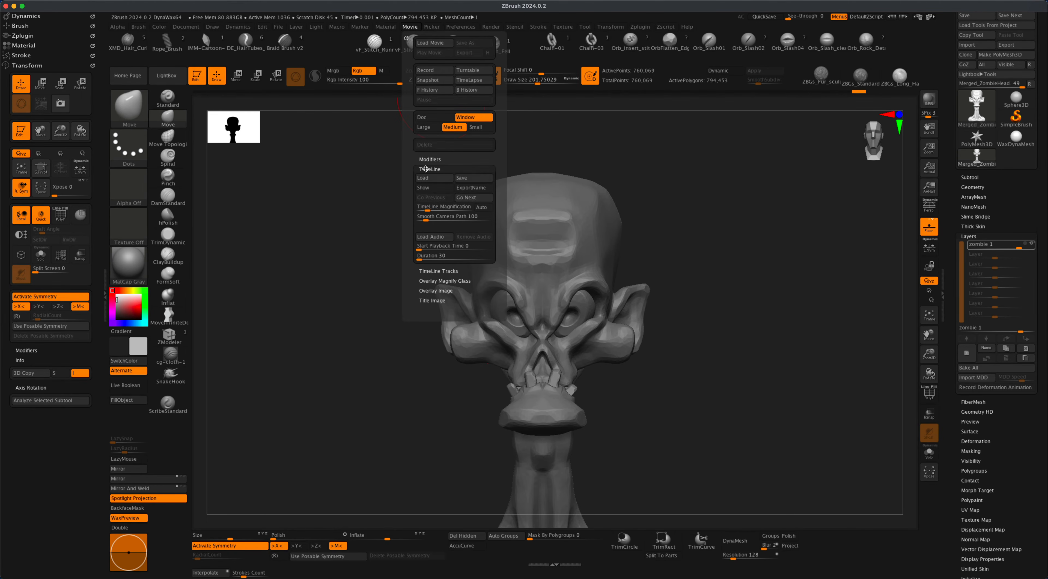
{"action": "left_click", "coordinate": [433, 191]}
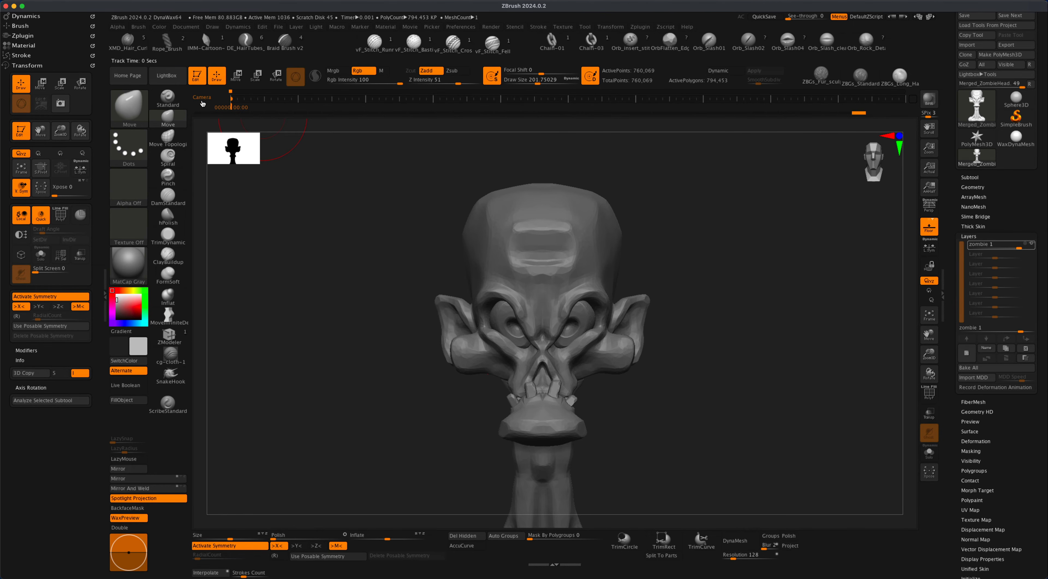
- Activate the zombie layer's timeline track and add a key with intensity 1 at the start
{"action": "left_click_drag", "start_coordinate": [232, 100], "coordinate": [232, 123], "text": "super"}
{"action": "left_click_drag", "start_coordinate": [1019, 247], "coordinate": [1029, 246]}
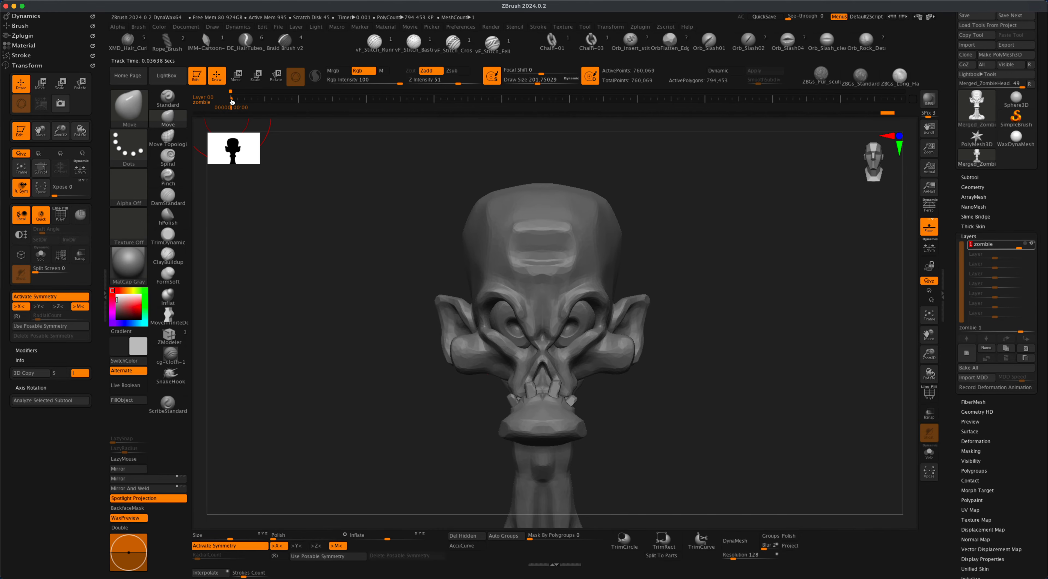
{"action": "left_click_drag", "start_coordinate": [400, 101], "coordinate": [231, 100]}
- Key the zombie layer at intensity 0 at about 4.5 seconds and back at intensity 1 at about 9 seconds
{"action": "left_click_drag", "start_coordinate": [233, 110], "coordinate": [359, 116]}
{"action": "left_click", "coordinate": [1018, 248]}
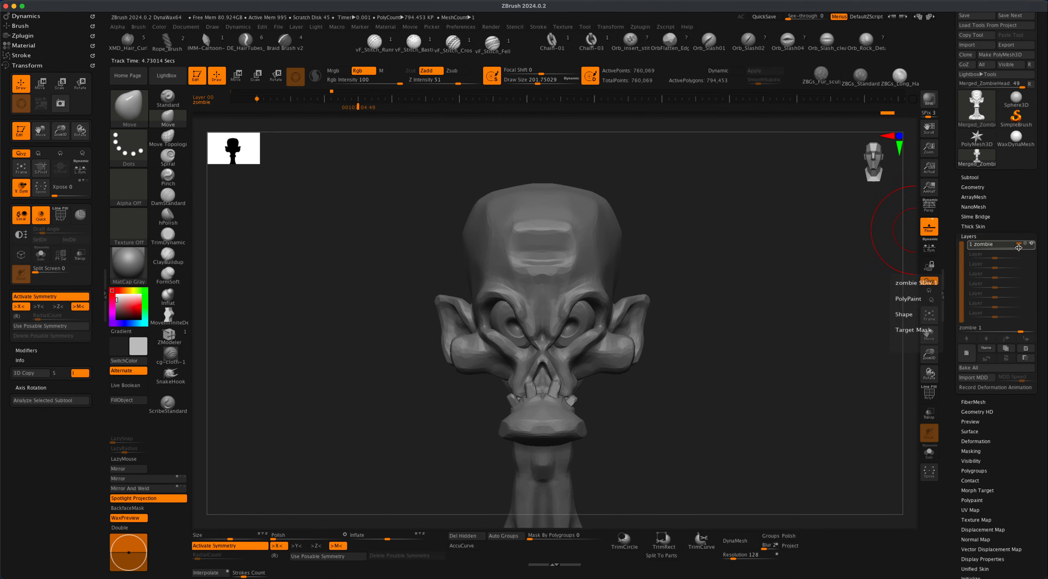
{"action": "left_click_drag", "start_coordinate": [1018, 248], "coordinate": [994, 248]}
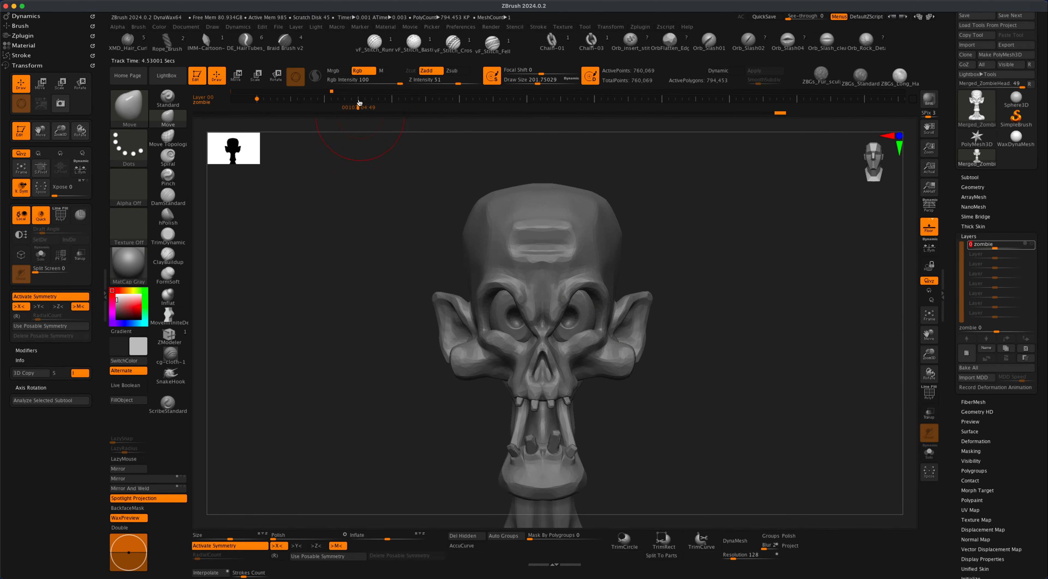
{"action": "left_click", "coordinate": [358, 99]}
{"action": "left_click_drag", "start_coordinate": [358, 109], "coordinate": [459, 116]}
{"action": "left_click", "coordinate": [1029, 248]}
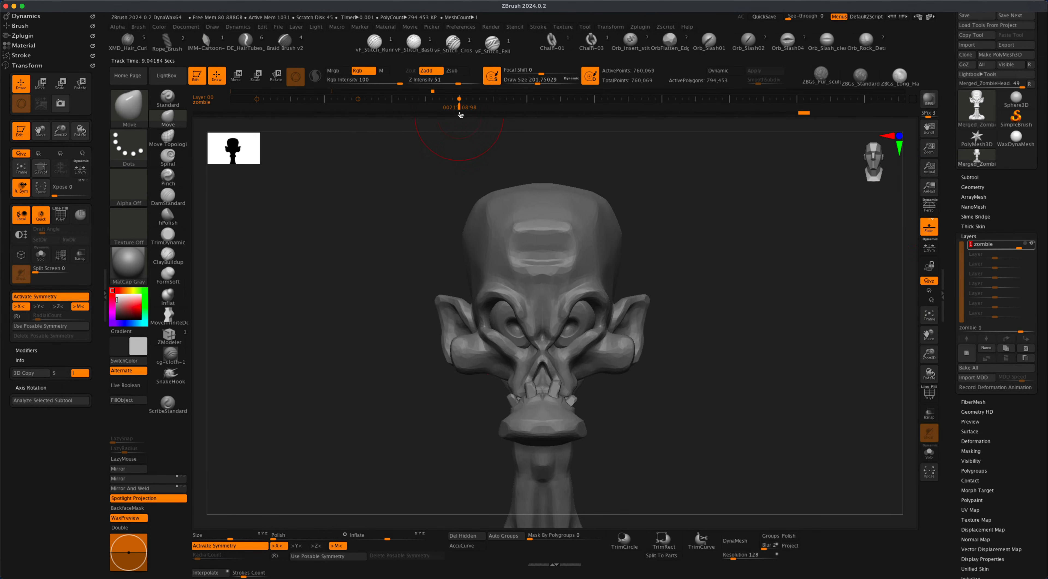
- Return to the start of the timeline and key the camera there and at about 10.5 seconds
{"action": "left_click_drag", "start_coordinate": [459, 109], "coordinate": [233, 114]}
{"action": "left_click", "coordinate": [347, 170]}
{"action": "left_click", "coordinate": [257, 100]}
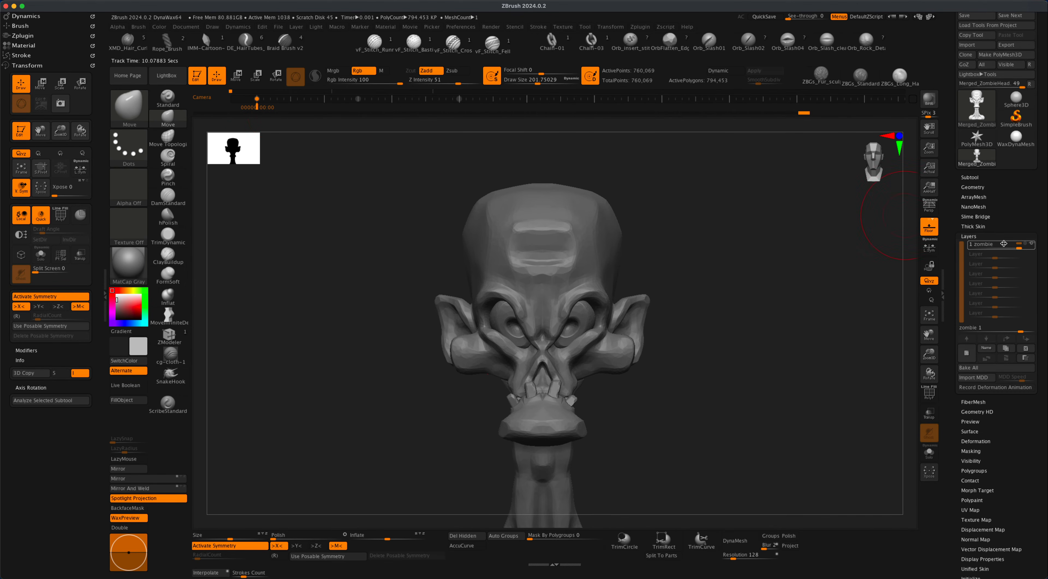
{"action": "mouse_move", "coordinate": [992, 244]}
{"action": "left_click_drag", "start_coordinate": [258, 110], "coordinate": [493, 115]}
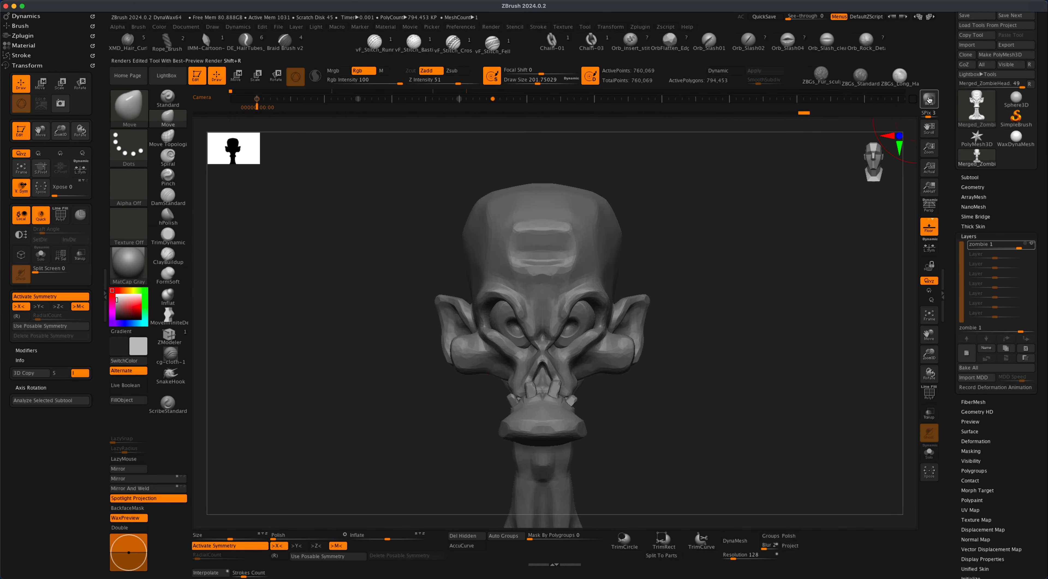
- Render the head with BPR, check the movie's title and overlay image settings, and restrict movie recording to the document
{"action": "left_click", "coordinate": [928, 100]}
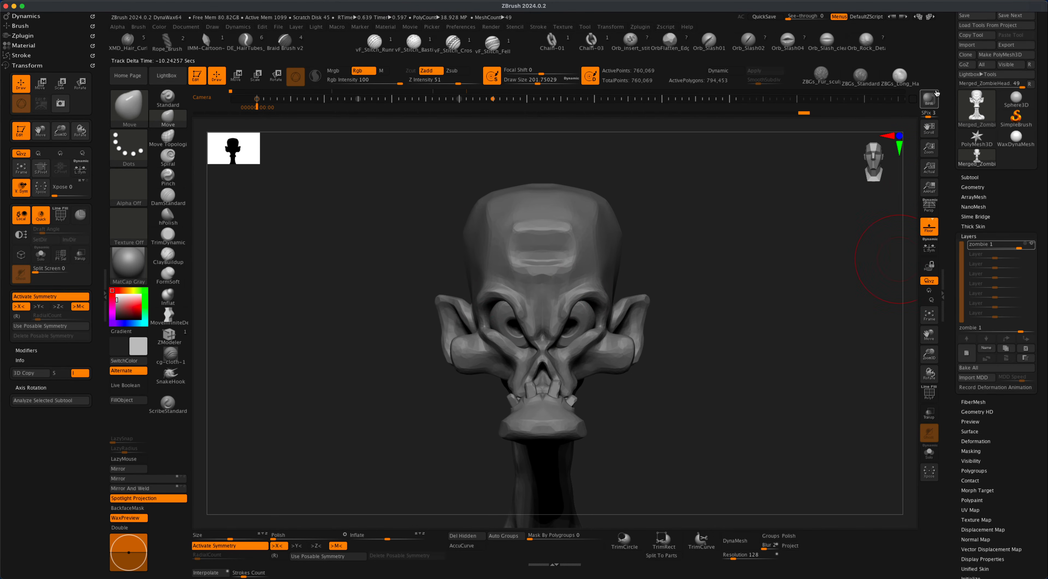
{"action": "left_click", "coordinate": [409, 26]}
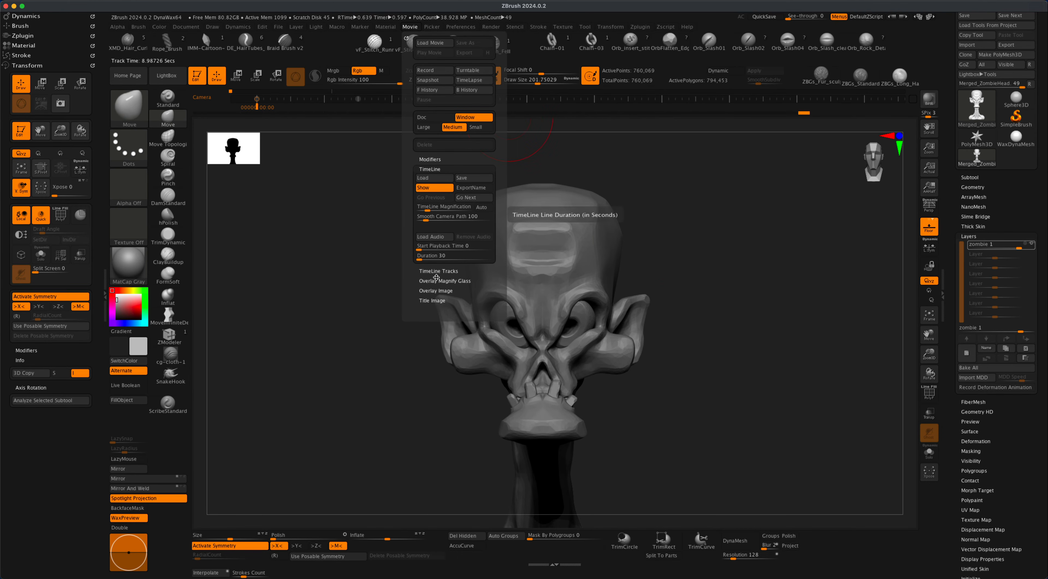
{"action": "left_click", "coordinate": [428, 301]}
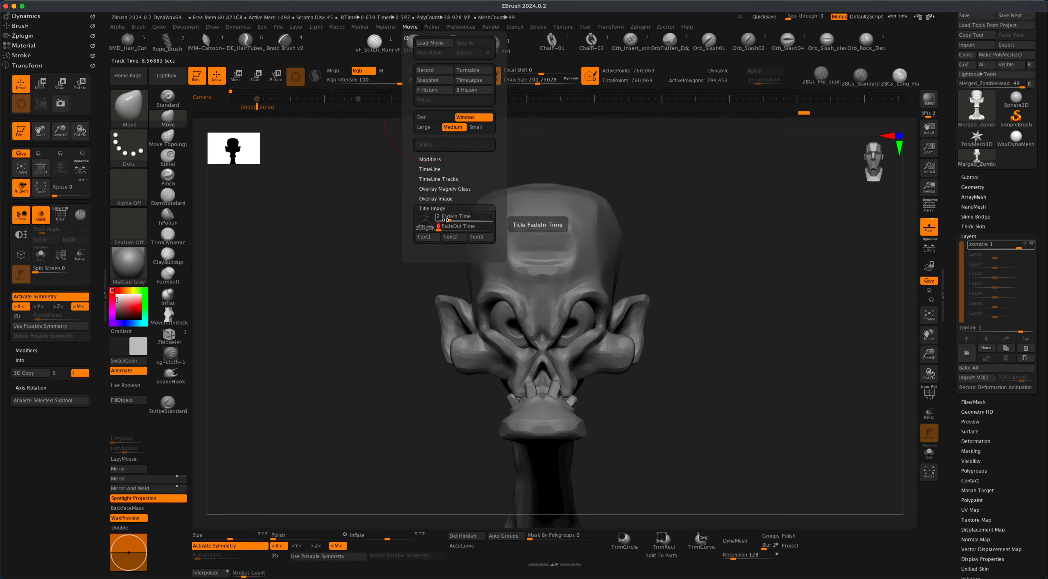
{"action": "left_click", "coordinate": [435, 199]}
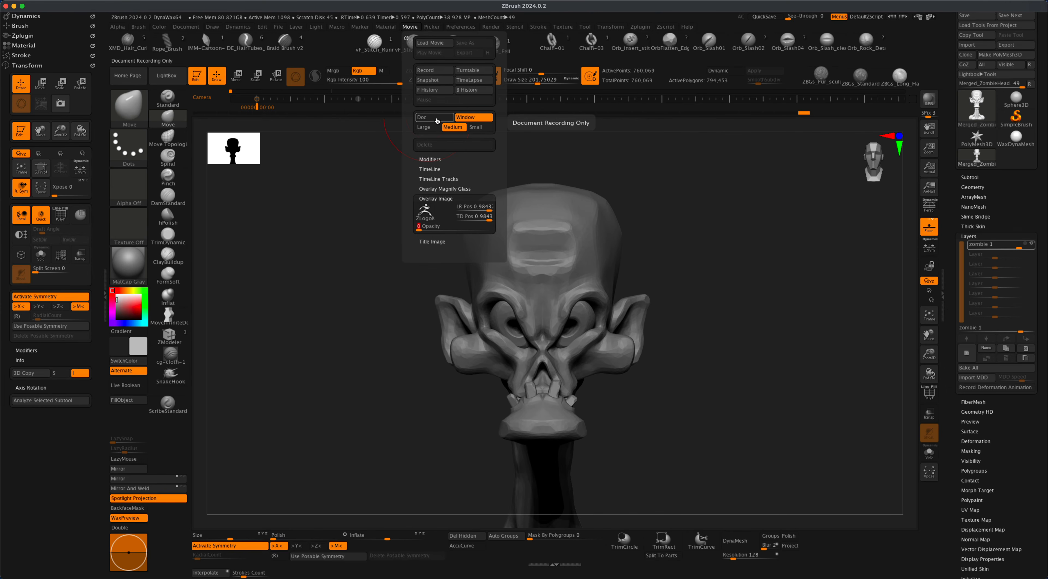
{"action": "left_click", "coordinate": [435, 118]}
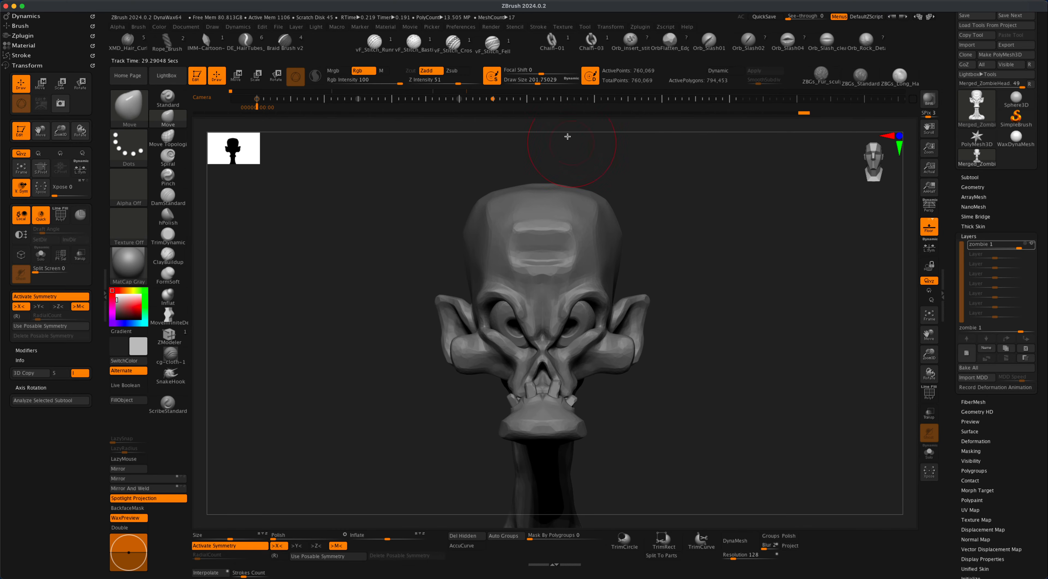
- Enable the F3 Sharpen filter in the BPR filters and render the head with BPR again
{"action": "left_click", "coordinate": [490, 26]}
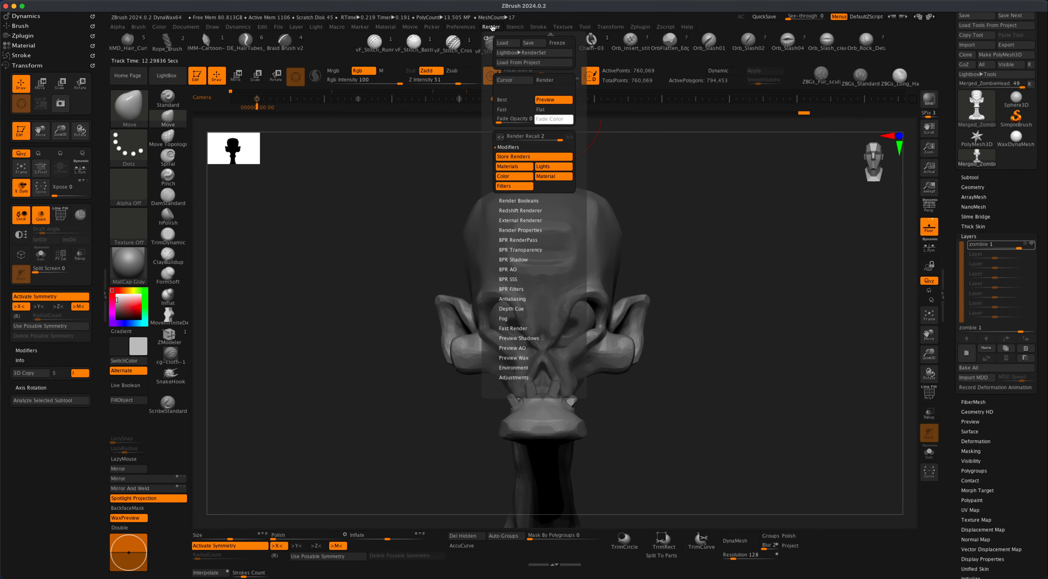
{"action": "left_click", "coordinate": [518, 289]}
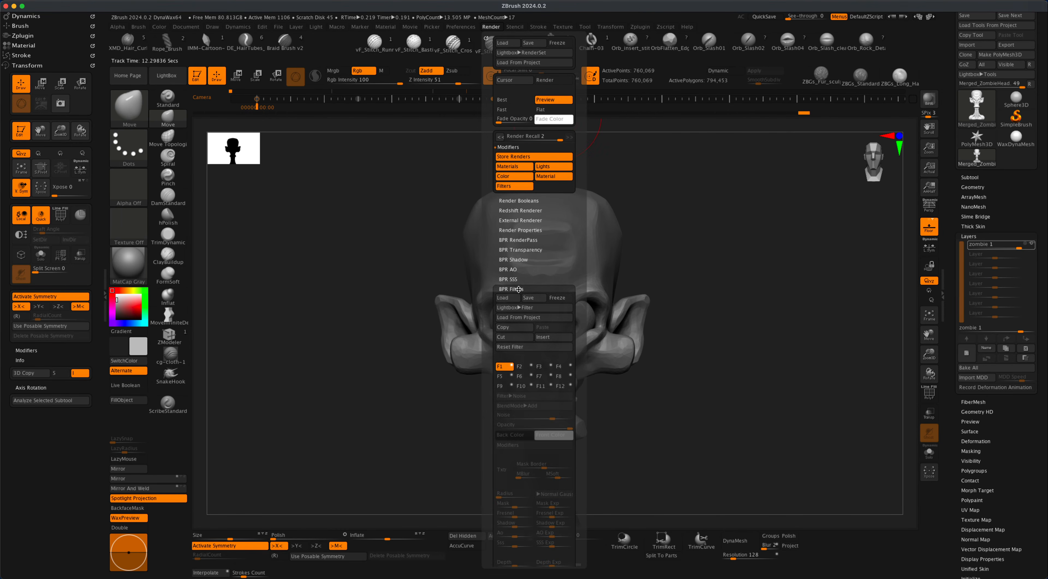
{"action": "left_click", "coordinate": [543, 366]}
{"action": "left_click", "coordinate": [551, 365]}
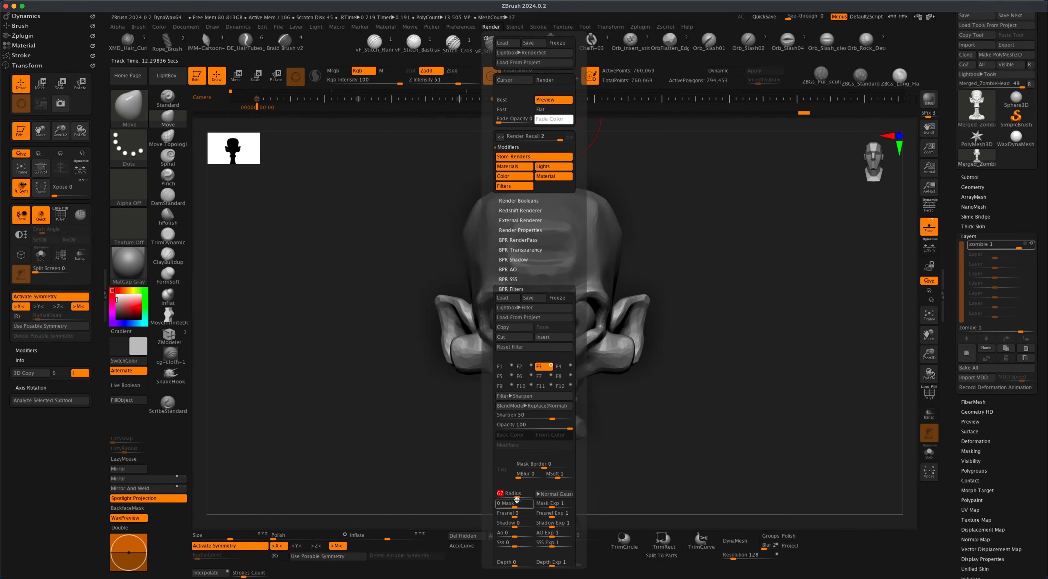
{"action": "left_click", "coordinate": [924, 102]}
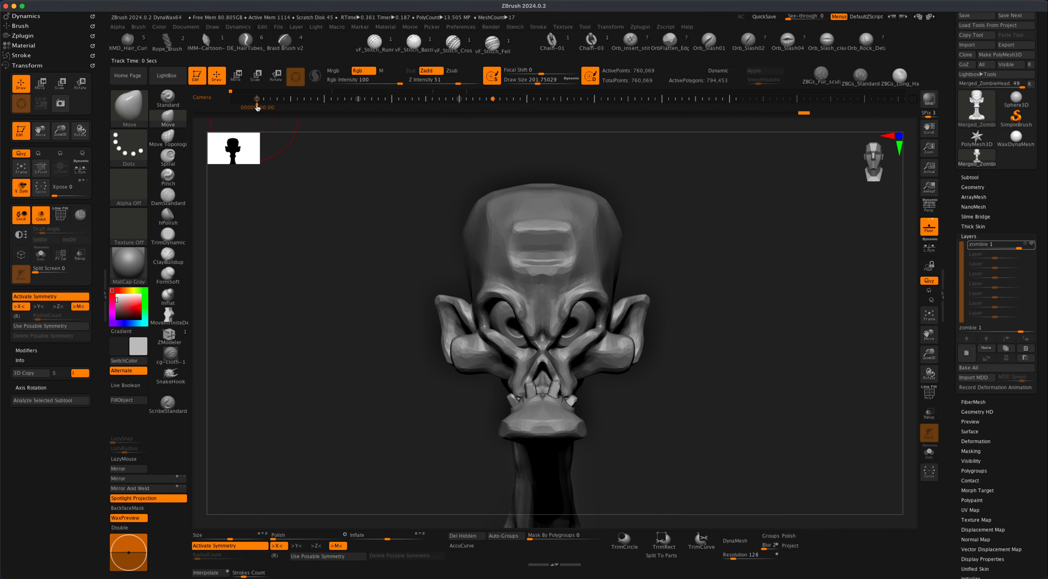
- Render the timeline animation to a movie from the start and play the recorded movie
{"action": "key", "text": "shift"}
{"action": "key", "text": "ctrl+shift"}
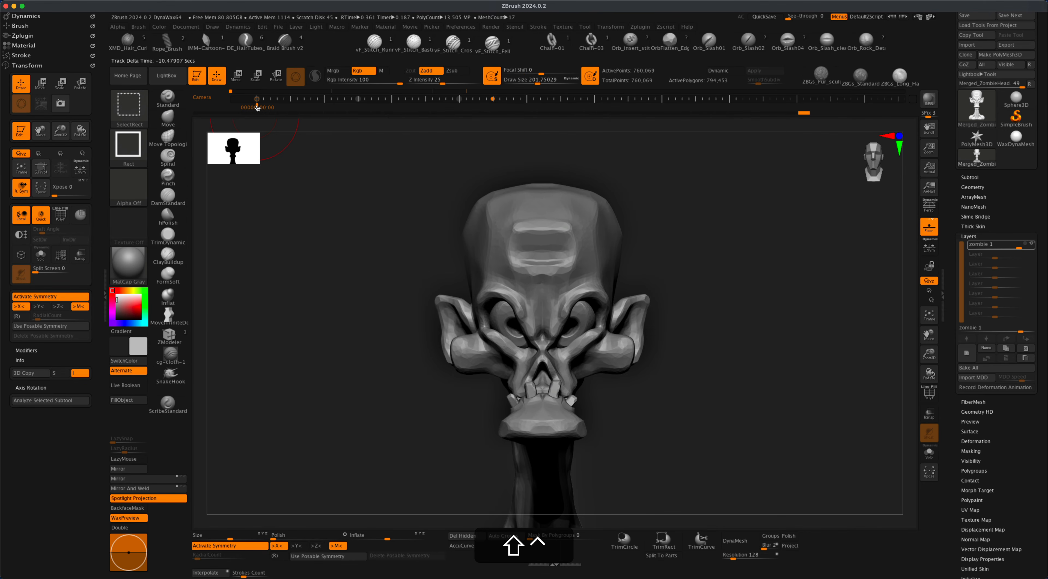
{"action": "left_click", "coordinate": [257, 108], "text": "ctrl+shift"}
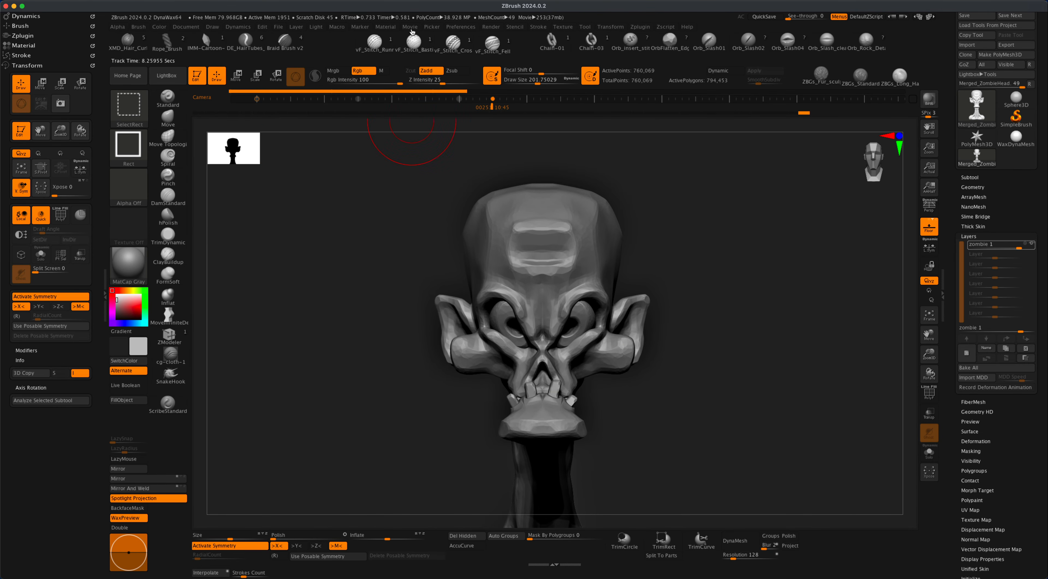
{"action": "left_click", "coordinate": [410, 26]}
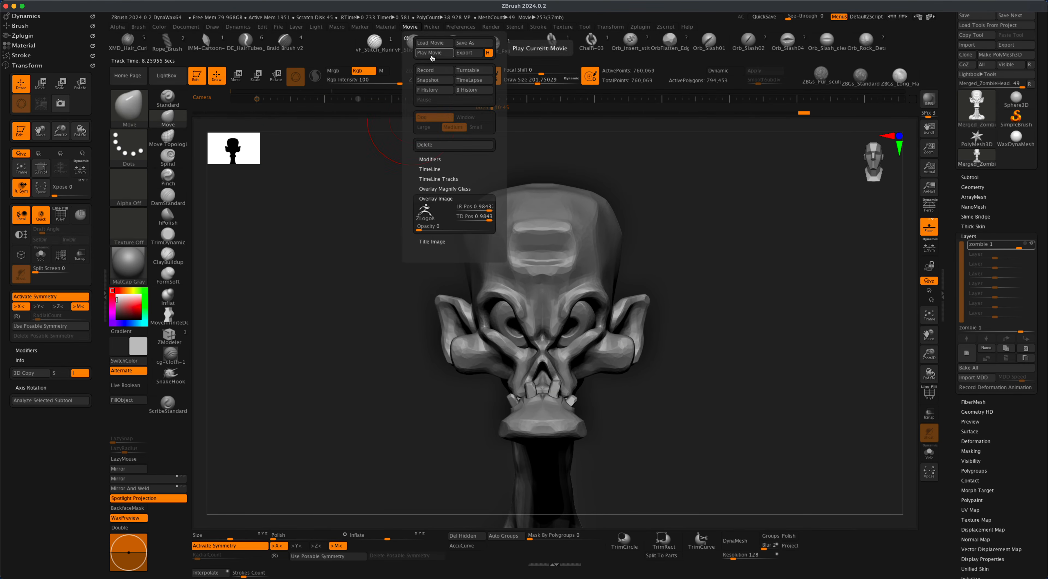
{"action": "left_click", "coordinate": [432, 53]}
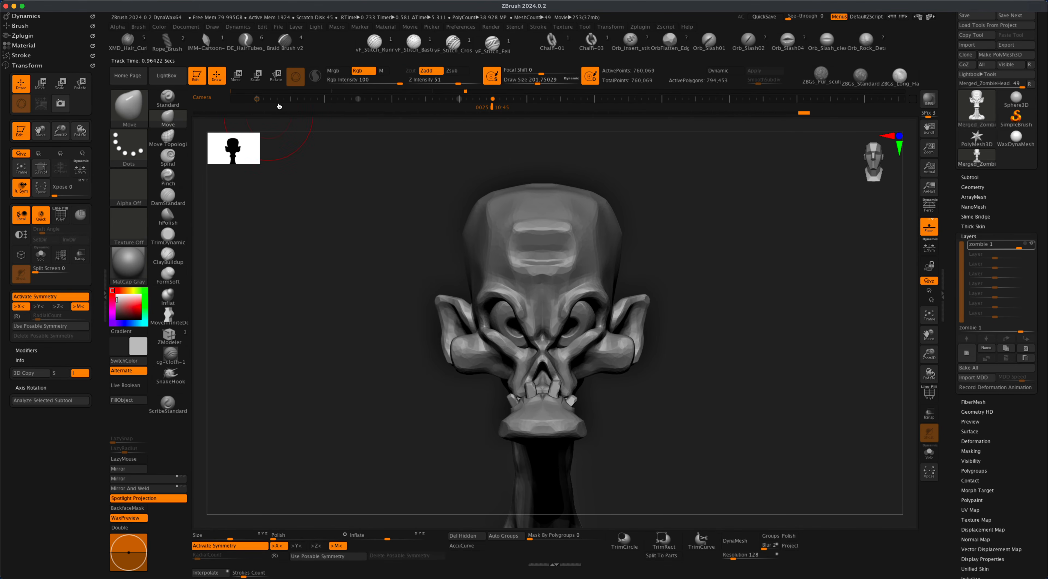
- Activate the zombie layer's timeline track again and add extra keys at about 1.1 and 1.7 seconds
{"action": "left_click", "coordinate": [357, 99]}
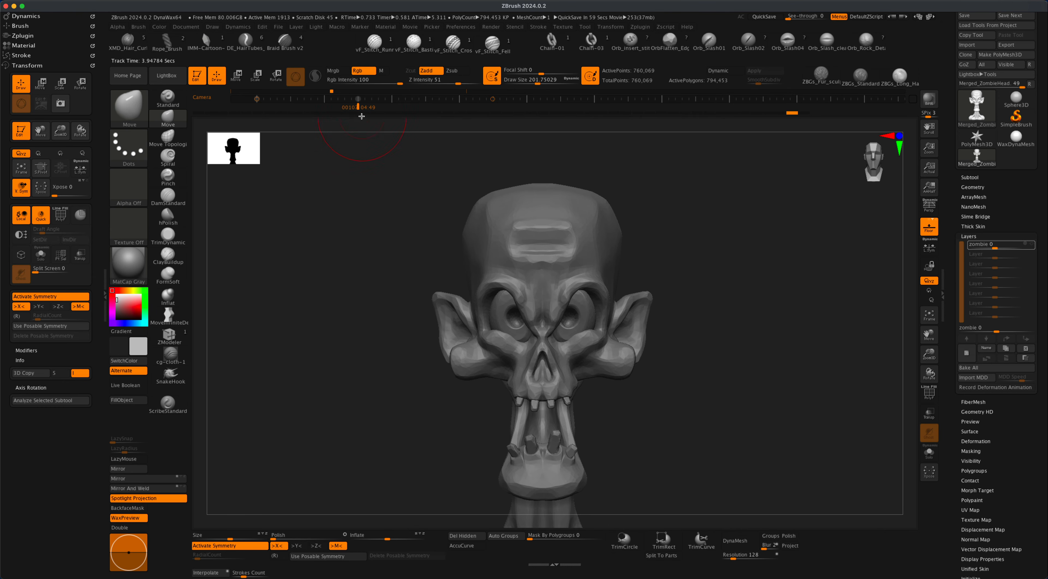
{"action": "left_click_drag", "start_coordinate": [360, 108], "coordinate": [256, 108]}
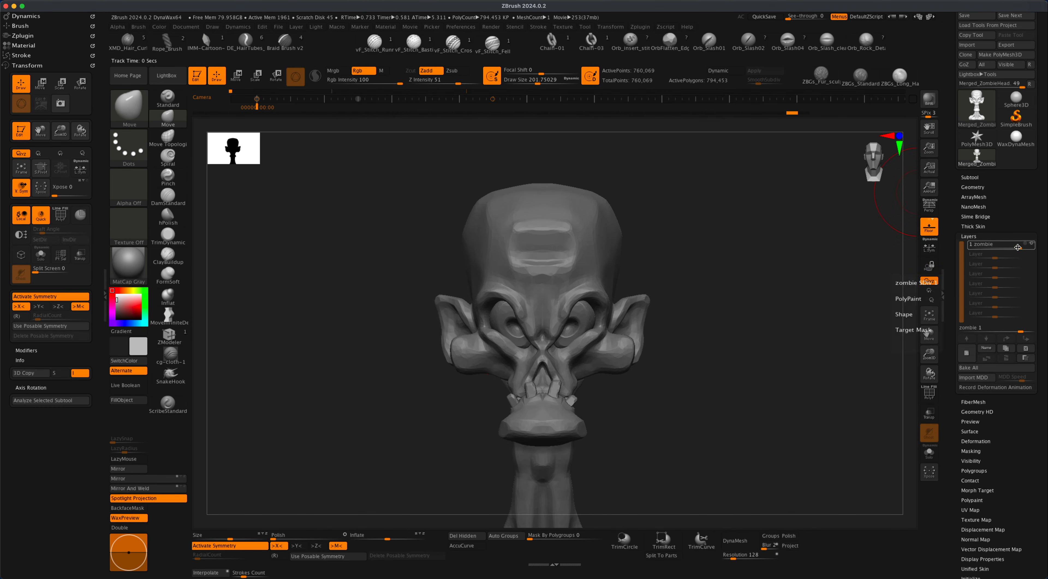
{"action": "left_click", "coordinate": [1017, 247]}
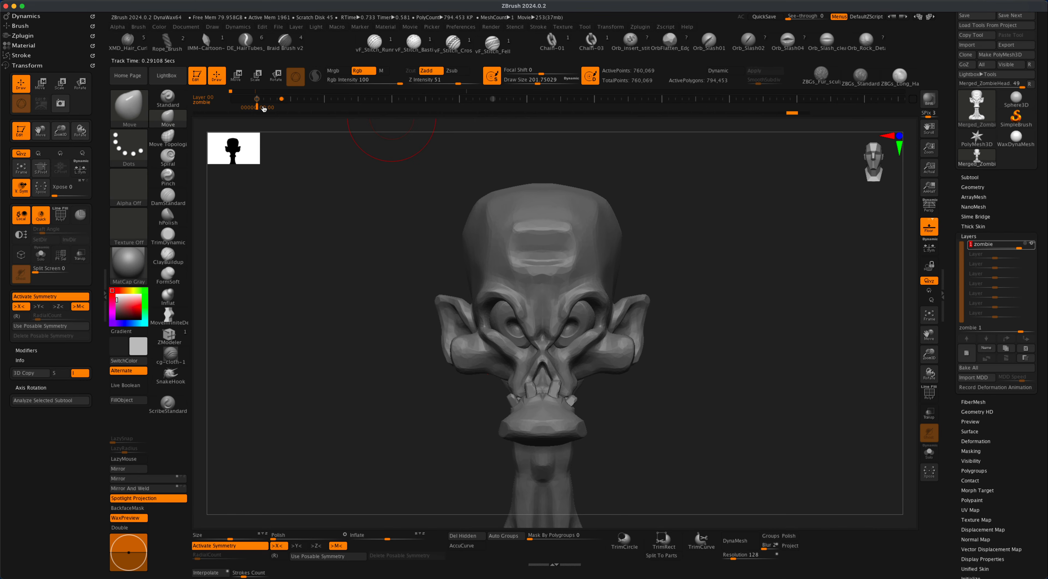
{"action": "mouse_move", "coordinate": [259, 109]}
{"action": "left_mouse_down"}
{"action": "mouse_move", "coordinate": [486, 117]}
{"action": "mouse_move", "coordinate": [187, 120]}
{"action": "mouse_move", "coordinate": [386, 122]}
{"action": "mouse_move", "coordinate": [258, 102]}
{"action": "left_mouse_up"}
{"action": "left_click", "coordinate": [258, 100]}
{"action": "left_click", "coordinate": [296, 101]}
{"action": "left_click", "coordinate": [281, 100]}
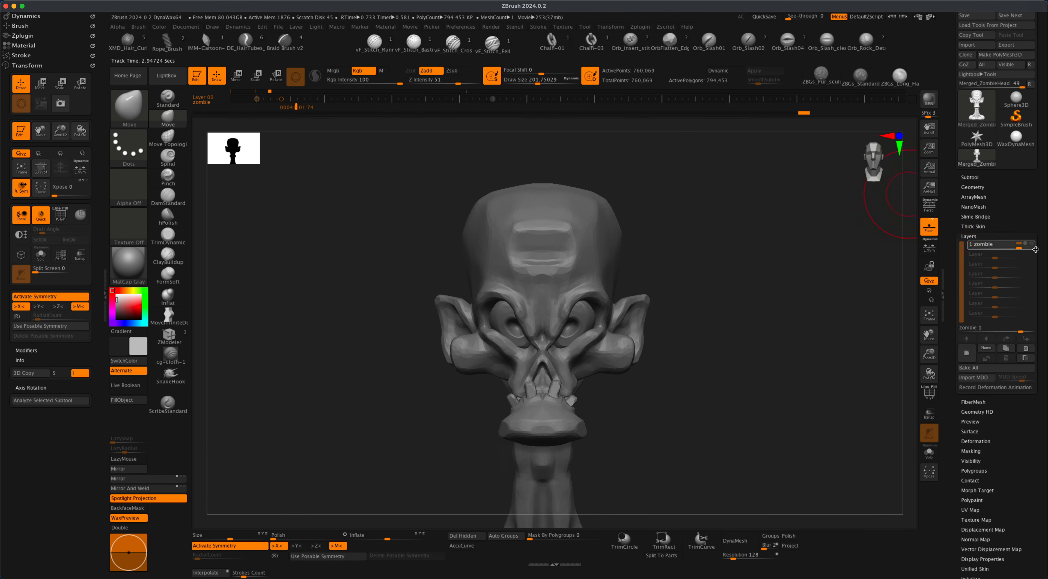
- Add zombie layer keys at about 2.6, 3.2 and 4.9 seconds and preview the animation from the start
{"action": "left_click", "coordinate": [314, 100]}
{"action": "left_click", "coordinate": [329, 100]}
{"action": "left_click", "coordinate": [365, 101]}
{"action": "mouse_move", "coordinate": [396, 107]}
{"action": "left_mouse_down"}
{"action": "mouse_move", "coordinate": [238, 117]}
{"action": "mouse_move", "coordinate": [422, 108]}
{"action": "mouse_move", "coordinate": [253, 109]}
{"action": "left_mouse_up"}
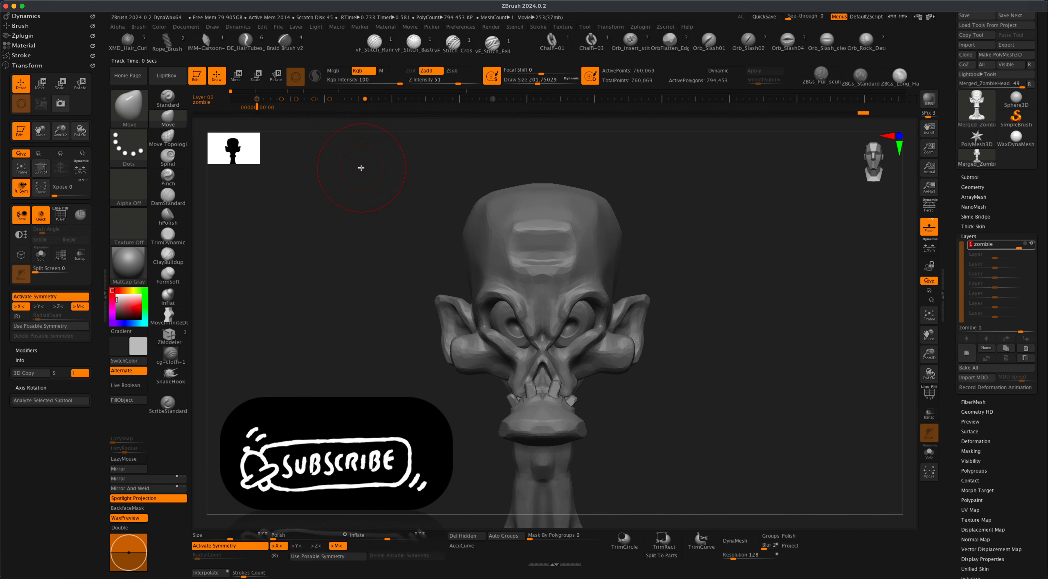
{"action": "key", "text": "Up"}
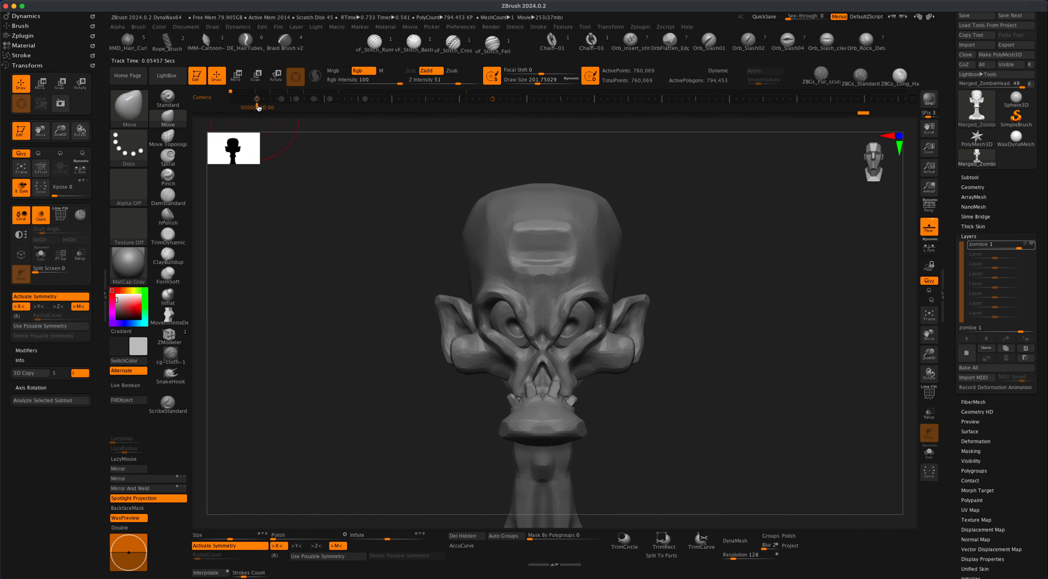
- Go to the camera key at about 10.5 seconds and turn the head to a three-quarter side view
{"action": "left_click_drag", "start_coordinate": [258, 107], "coordinate": [492, 112]}
{"action": "key", "text": "Right"}
{"action": "mouse_move", "coordinate": [700, 314]}
{"action": "left_mouse_down"}
{"action": "mouse_move", "coordinate": [688, 323]}
{"action": "mouse_move", "coordinate": [718, 331]}
{"action": "mouse_move", "coordinate": [707, 332]}
{"action": "left_mouse_up"}
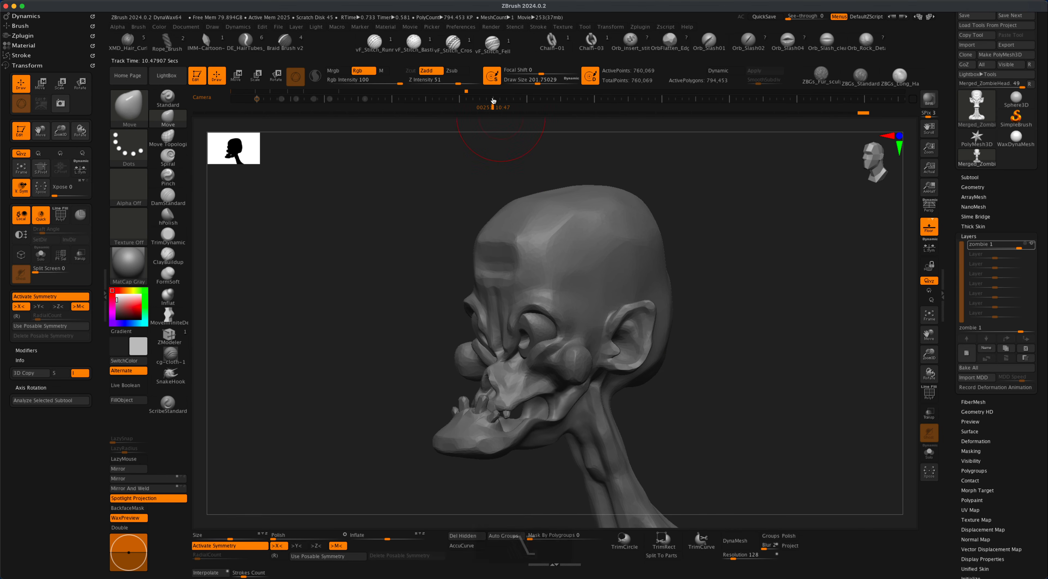
- Scrub back to the start of the timeline to preview the combined camera and mouth animation
{"action": "left_click_drag", "start_coordinate": [492, 110], "coordinate": [253, 116]}
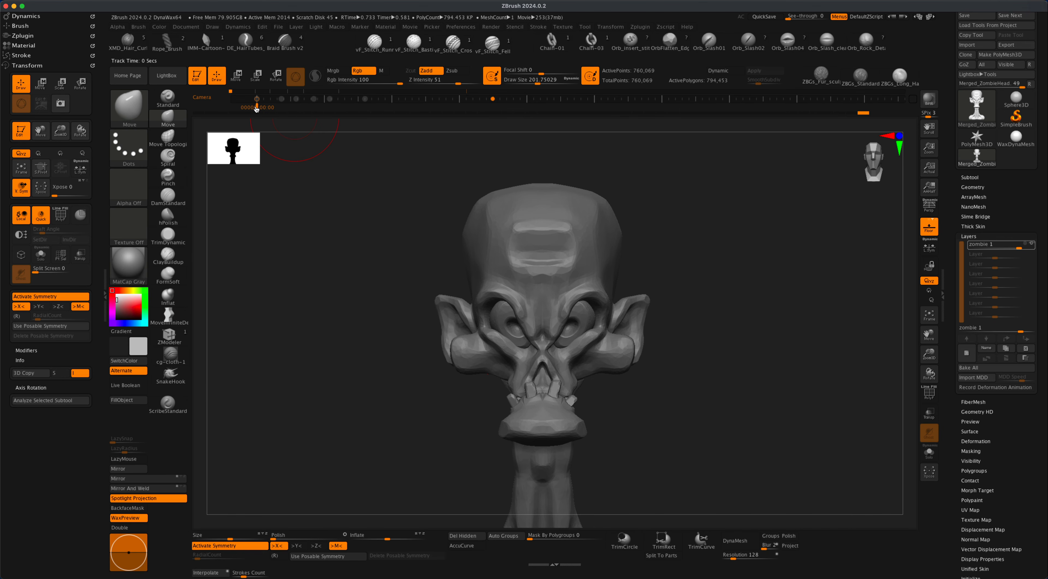
{"action": "mouse_move", "coordinate": [256, 109]}
{"action": "left_mouse_down"}
{"action": "mouse_move", "coordinate": [492, 108]}
{"action": "mouse_move", "coordinate": [250, 120]}
{"action": "mouse_move", "coordinate": [486, 119]}
{"action": "mouse_move", "coordinate": [242, 119]}
{"action": "left_mouse_up"}
{"action": "left_click_drag", "start_coordinate": [315, 118], "coordinate": [244, 118]}
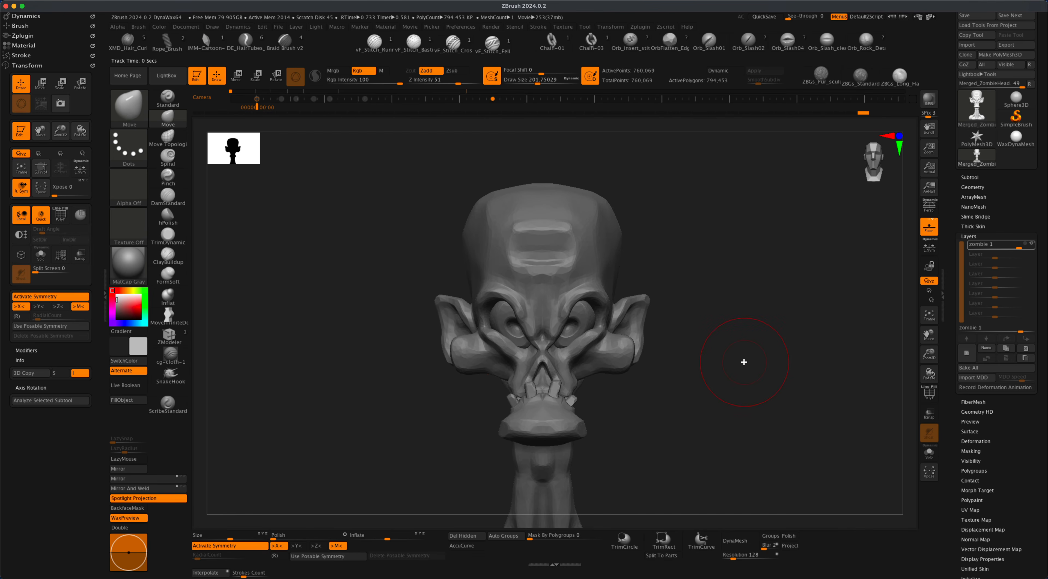